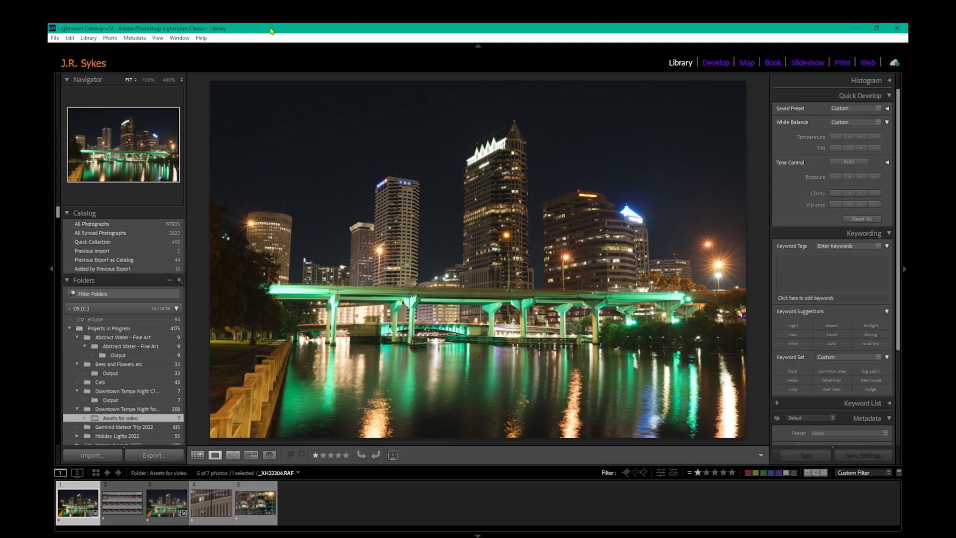
Step: Look through the skyline photo, the grid of color variations and the X-Trans and Bayer sensor comparison
key(Right)
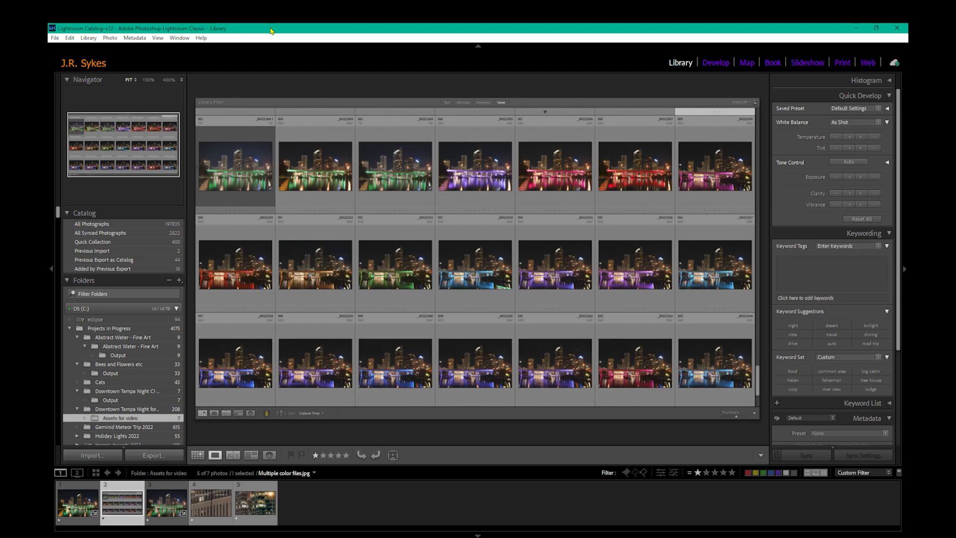
key(Left)
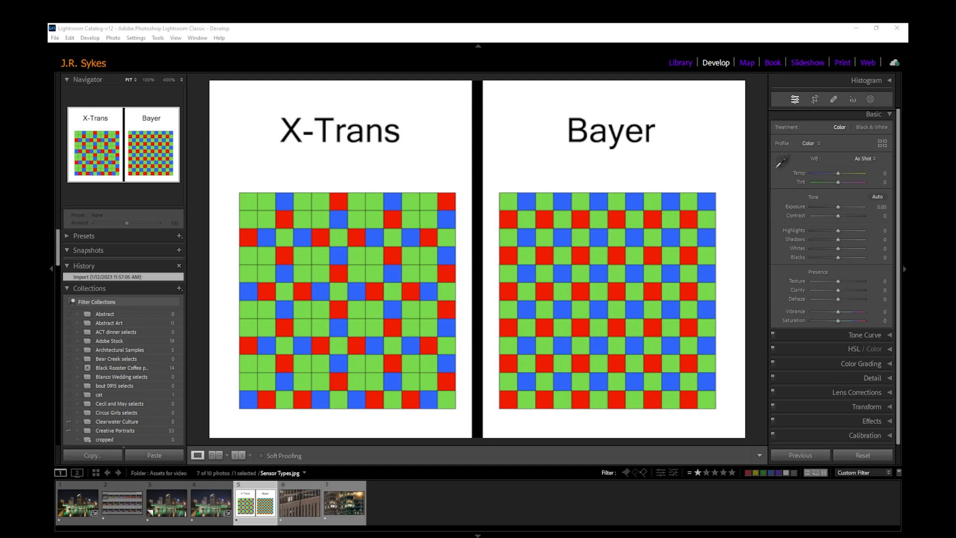
key(Right)
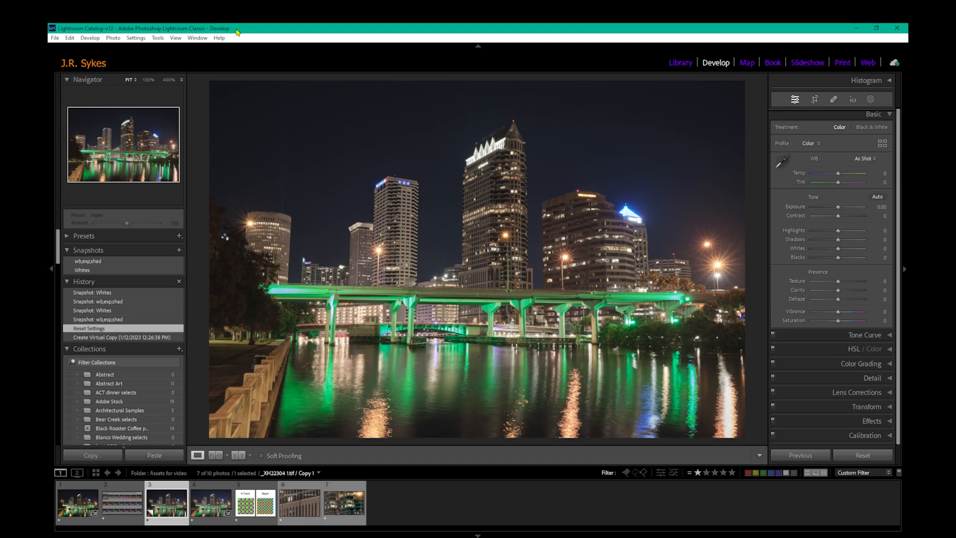
Step: Restore the skyline copy's "wb,exp,shad" and "Whites" snapshot states in its edit history
click(148, 321)
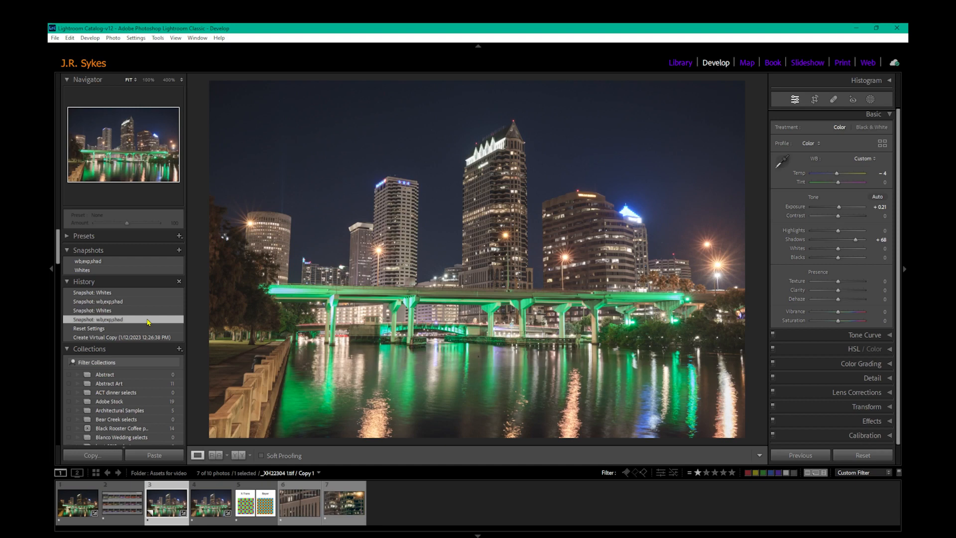
click(148, 312)
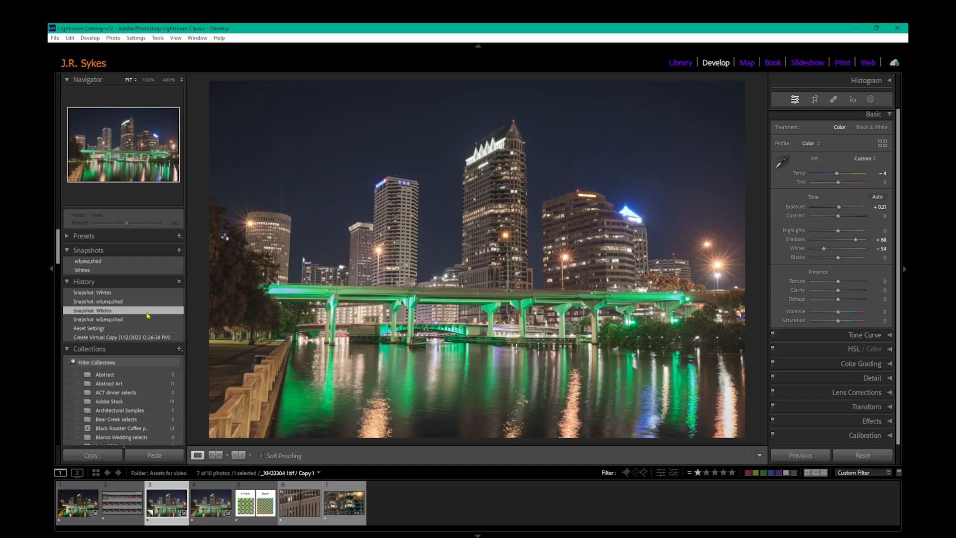
Step: Desaturate the wooden railing's colors with targeted adjustment, setting Orange saturation to -19 and Yellow to -18
click(854, 349)
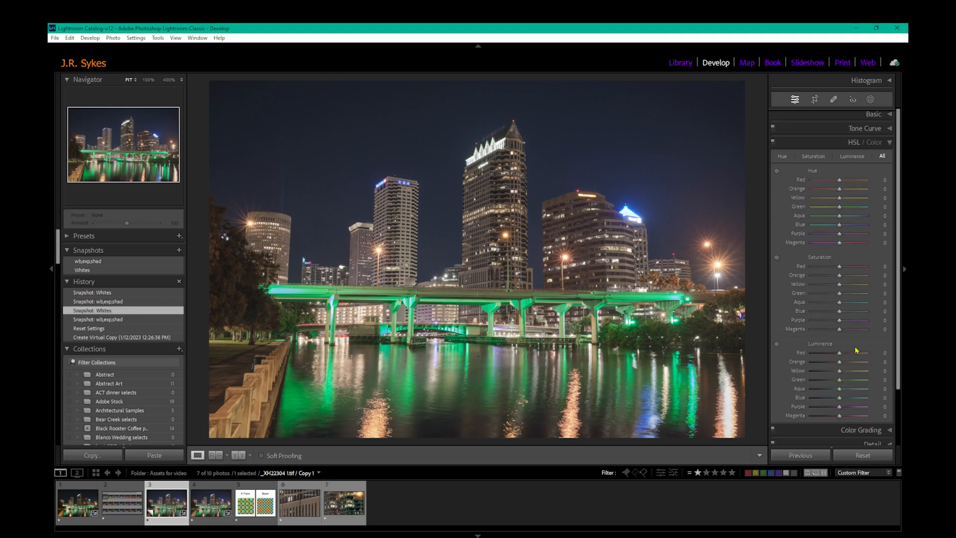
click(778, 258)
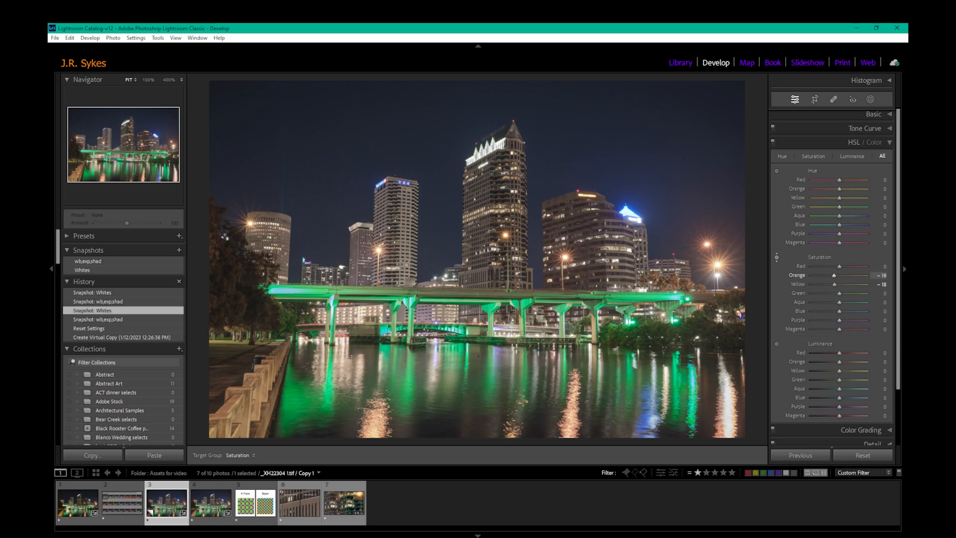
drag(251, 391, 252, 393)
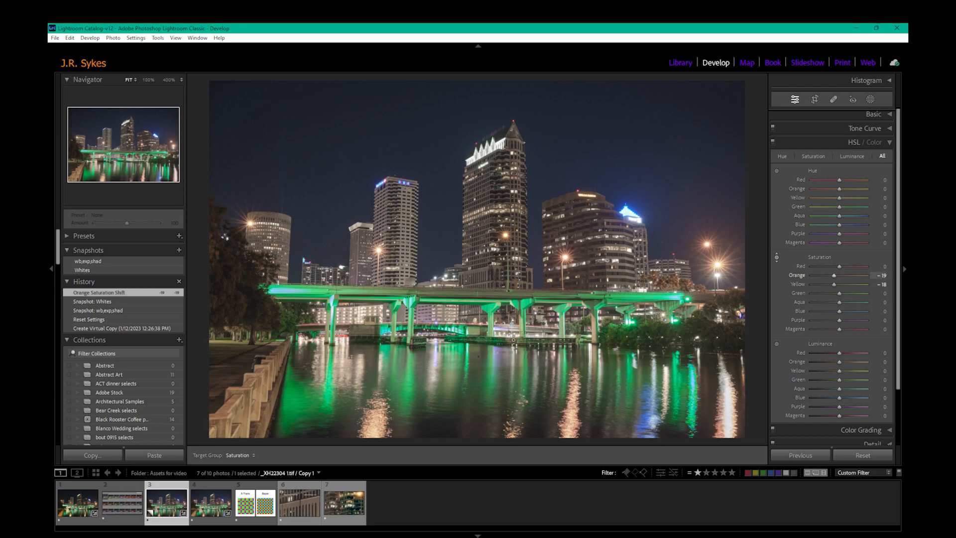
key(ctrl+1)
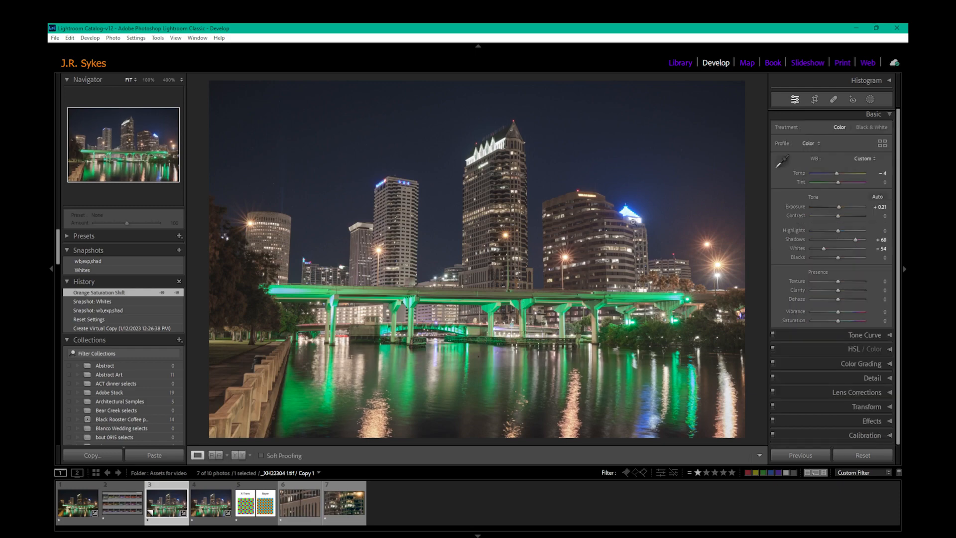
Step: Paint a size 16 brush mask over the blue rooftop lights with Exposure -0.03 and Highlights -33, erasing the spill below
click(632, 222)
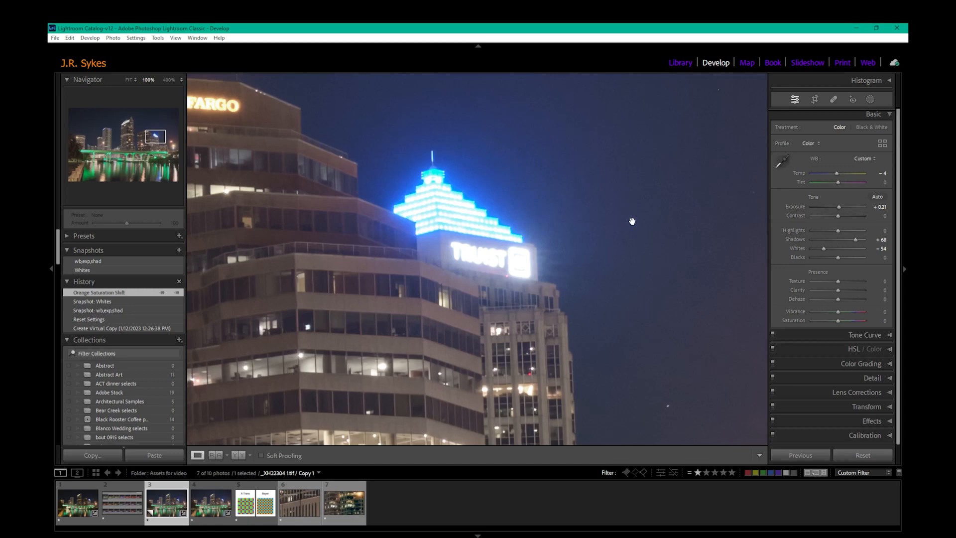
click(631, 222)
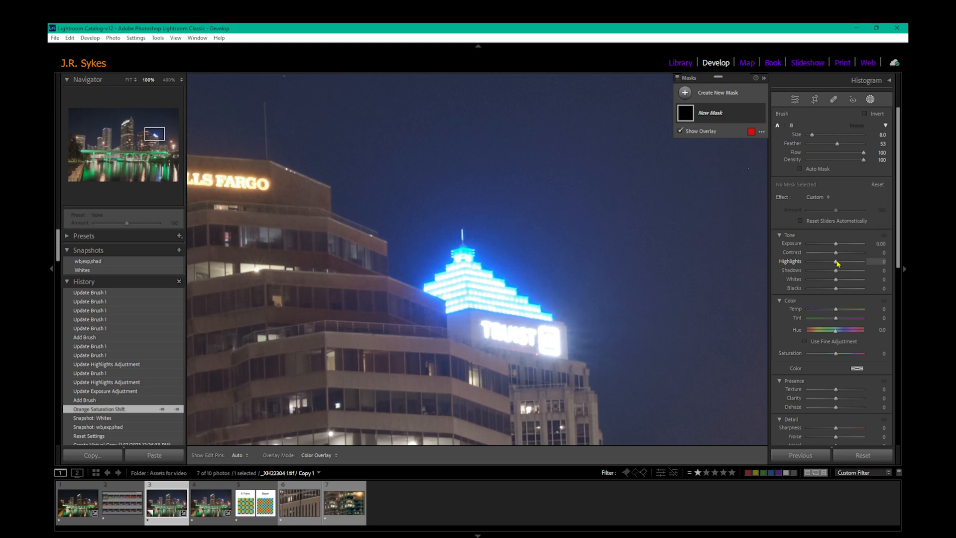
key(o)
drag(838, 263, 825, 266)
scroll(443, 303, up, 7)
mouse_move(443, 303)
mouse_down()
mouse_move(460, 267)
mouse_move(464, 299)
mouse_move(507, 292)
mouse_move(540, 304)
mouse_move(467, 305)
mouse_move(470, 264)
mouse_move(443, 290)
mouse_move(455, 247)
mouse_move(469, 251)
mouse_move(470, 275)
mouse_move(510, 298)
mouse_up()
click(853, 126)
mouse_move(453, 321)
mouse_down()
mouse_move(555, 328)
mouse_move(461, 331)
mouse_move(479, 333)
mouse_move(450, 322)
mouse_up()
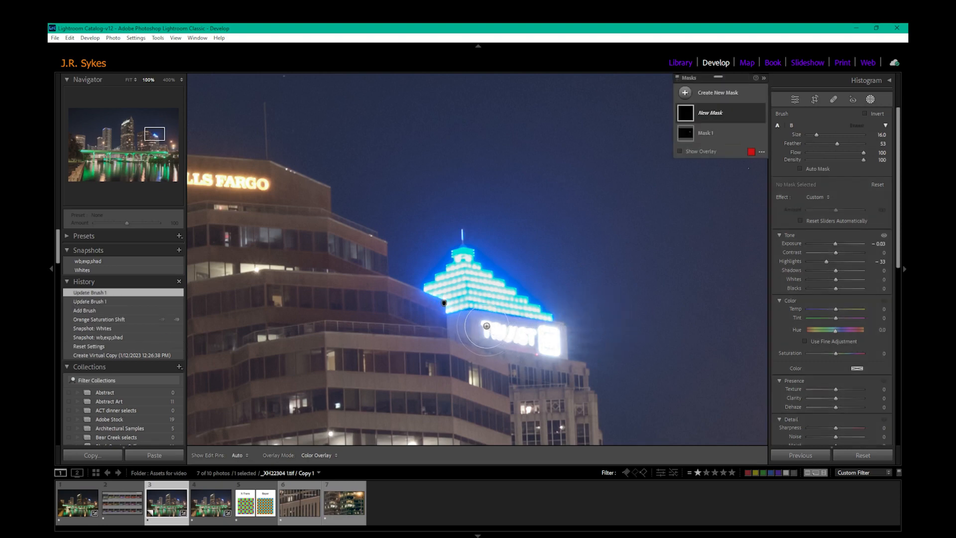
Step: Brush additional masks over the TRUIST sign, the Regions tower's white crown and the blue rooftop glow, toggling the edit pins
mouse_move(475, 326)
mouse_down()
mouse_move(551, 332)
mouse_move(559, 350)
mouse_move(549, 349)
mouse_move(551, 332)
mouse_move(477, 328)
mouse_up()
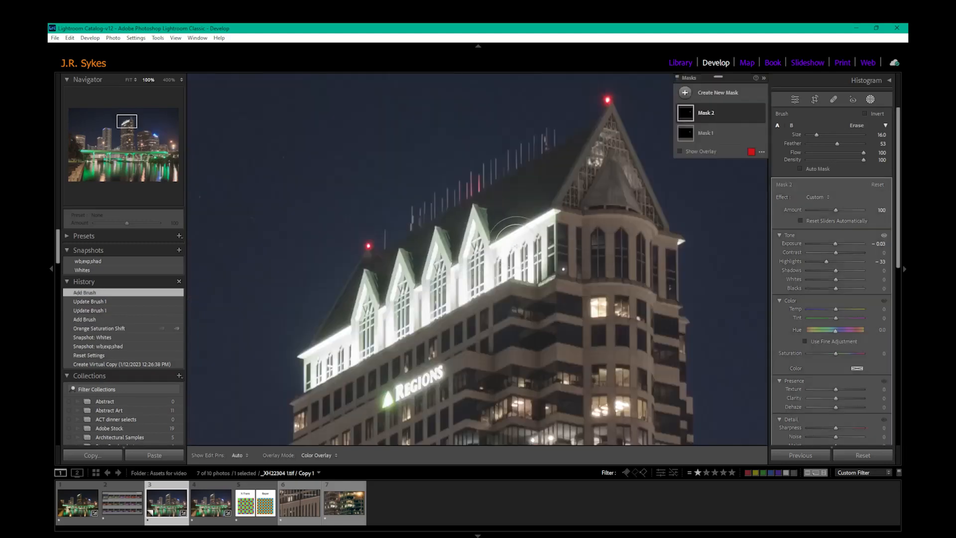
key(h)
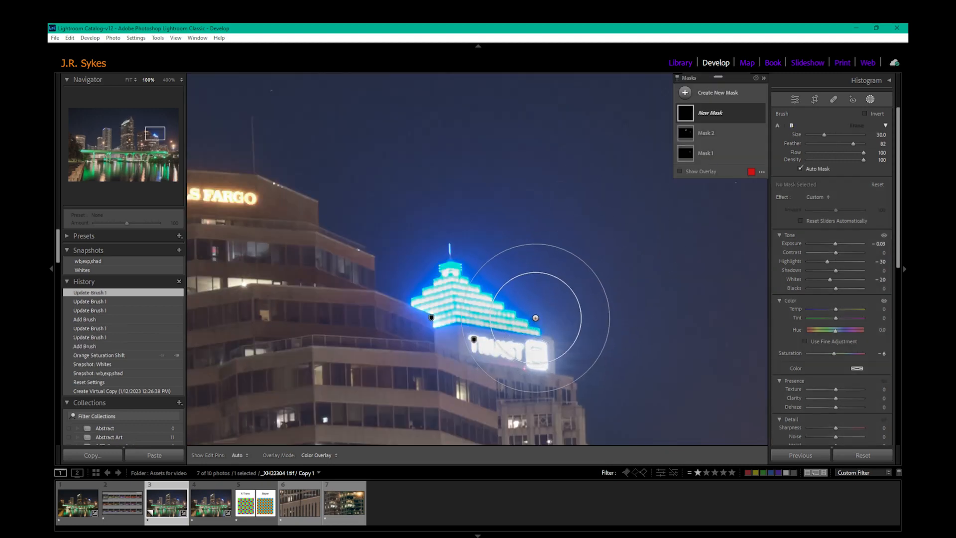
key(h)
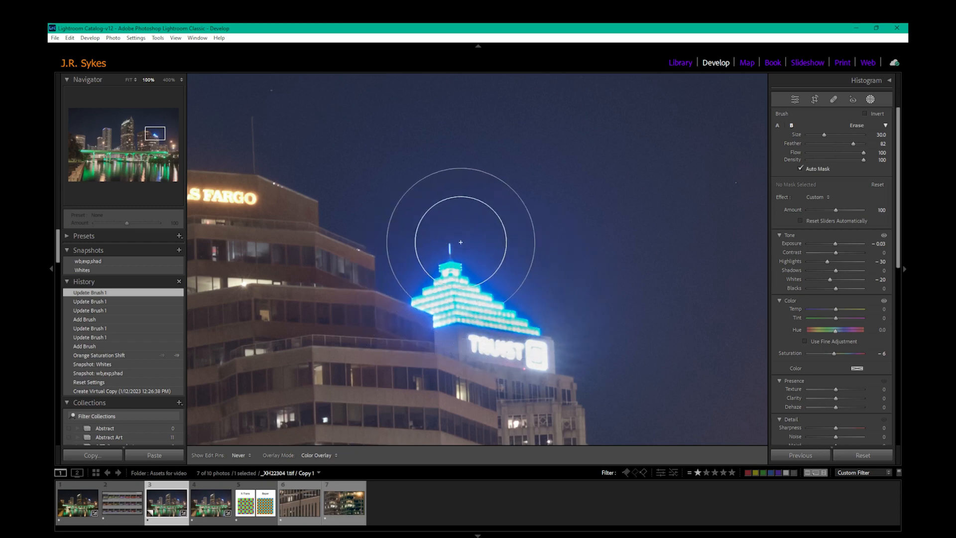
key(h)
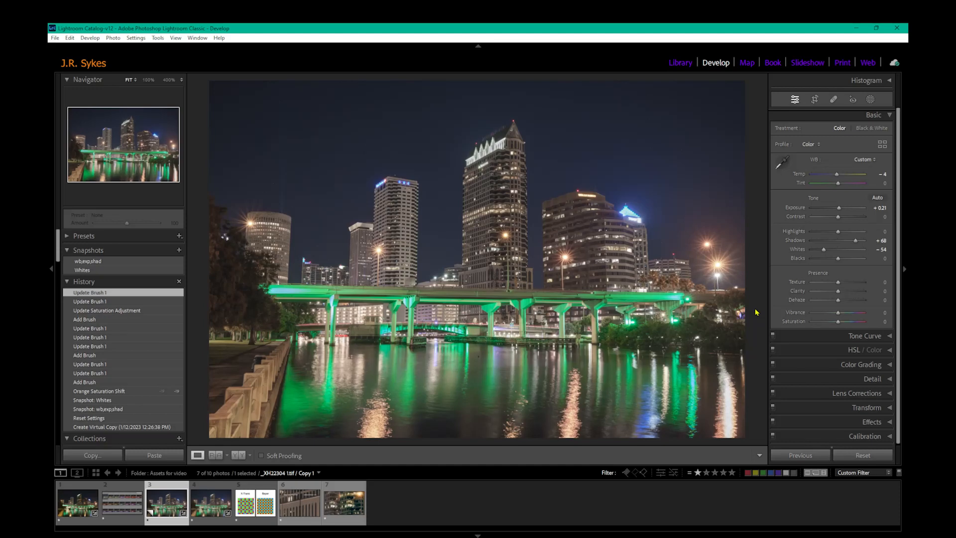
Step: Switch to Photoshop and duplicate the Background layer of the skyline photo
key(ctrl+5)
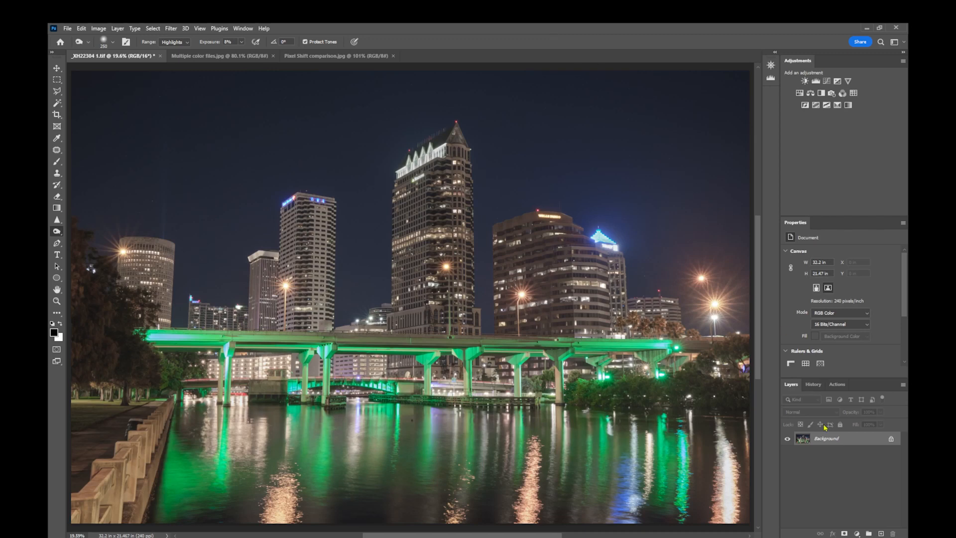
drag(857, 442, 881, 530)
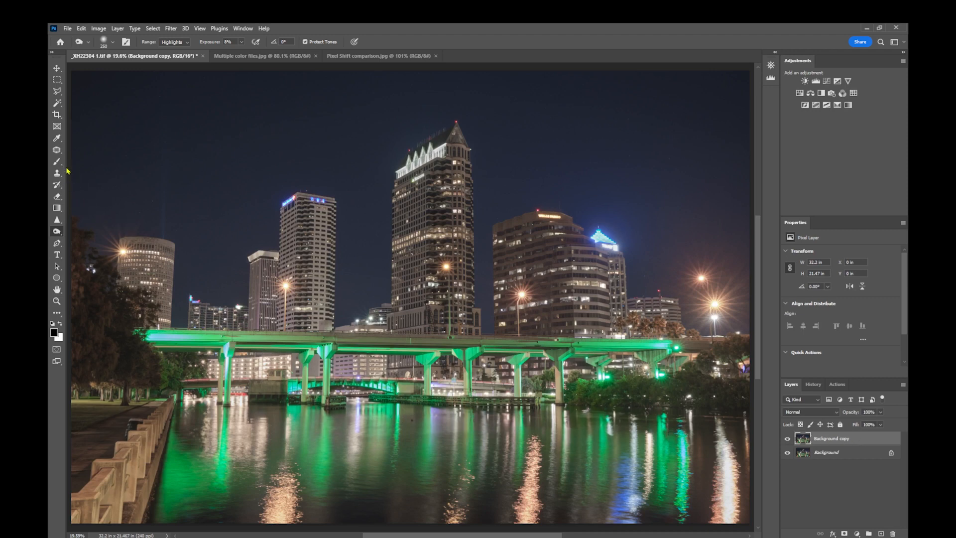
Step: Remove the small dark marks in the water below the bridge with the Patch tool
click(57, 151)
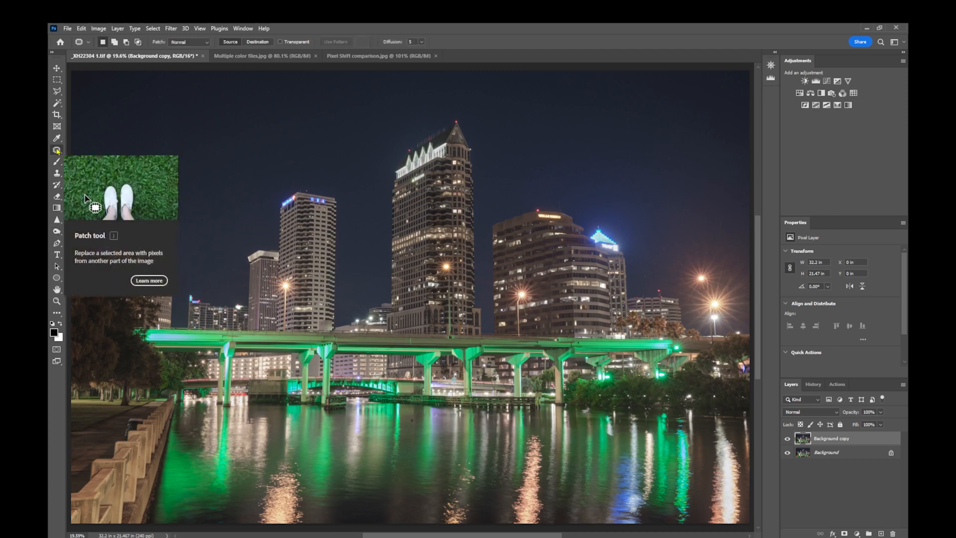
scroll(410, 423, up, 3)
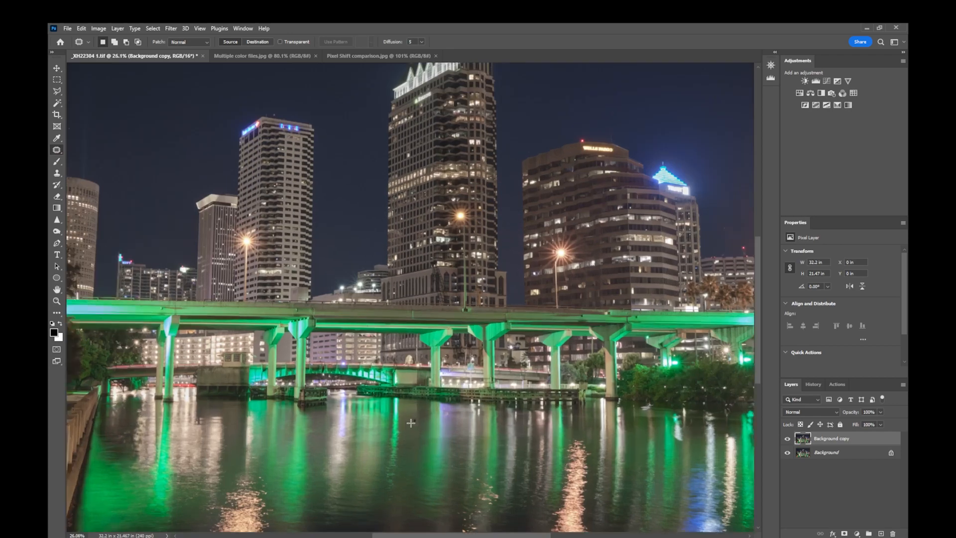
scroll(410, 423, up, 2)
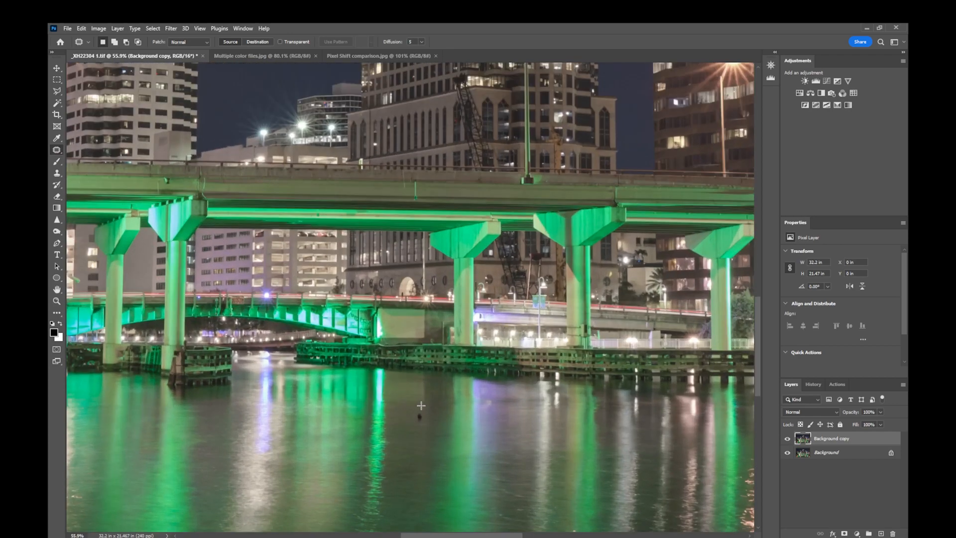
mouse_move(425, 410)
mouse_down()
mouse_move(422, 429)
mouse_move(418, 403)
mouse_move(523, 470)
mouse_move(416, 405)
mouse_move(604, 420)
mouse_up()
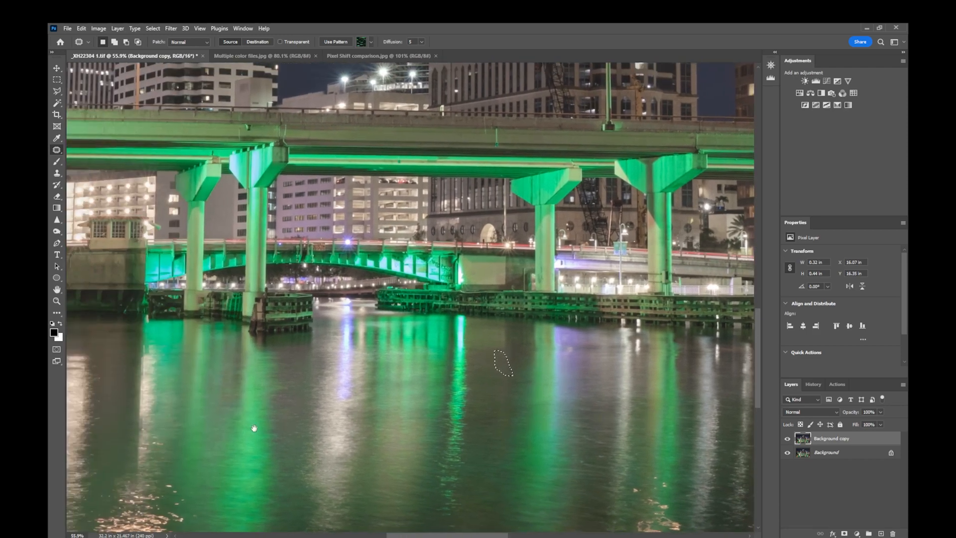
drag(252, 426, 525, 432)
drag(421, 395, 439, 406)
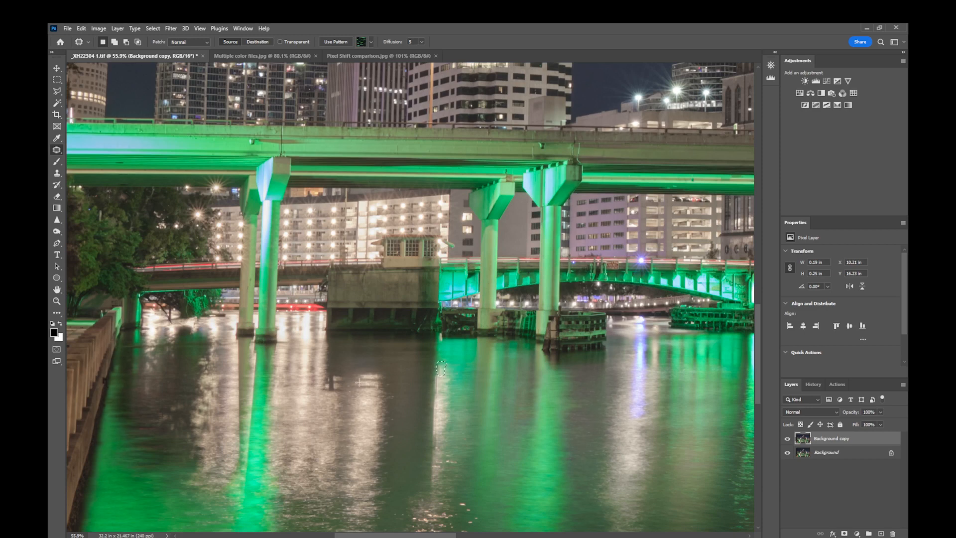
mouse_move(336, 386)
mouse_down()
mouse_move(333, 399)
mouse_move(323, 386)
mouse_move(330, 372)
mouse_up()
Step: Patch out the broken orange reflection at the water's lower middle with clean dark water and deselect
key(space)
drag(525, 452, 417, 328)
drag(527, 499, 463, 410)
scroll(462, 410, down, 6)
key(space)
drag(563, 379, 393, 348)
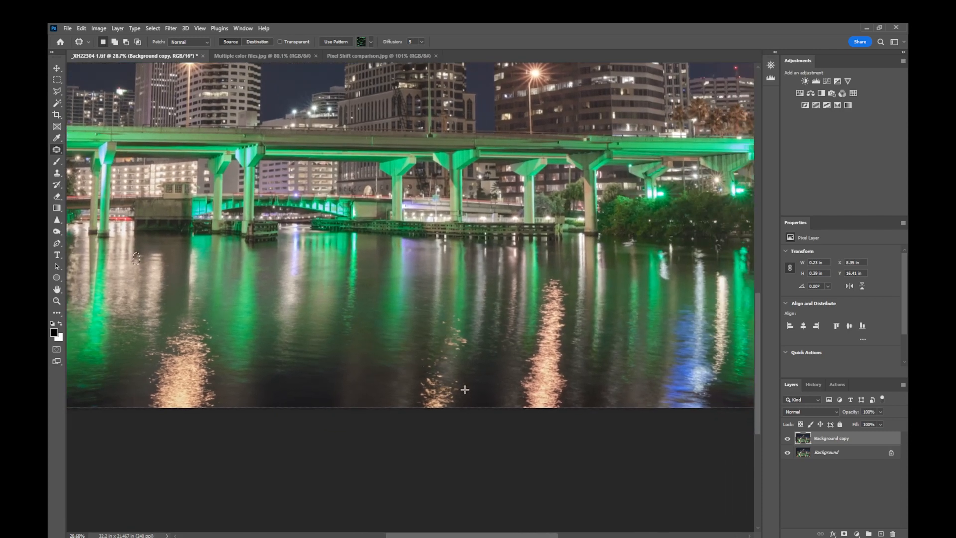
mouse_move(462, 396)
mouse_down()
mouse_move(427, 424)
mouse_move(407, 407)
mouse_move(412, 364)
mouse_move(445, 315)
mouse_move(464, 311)
mouse_move(482, 339)
mouse_move(463, 363)
mouse_move(465, 394)
mouse_up()
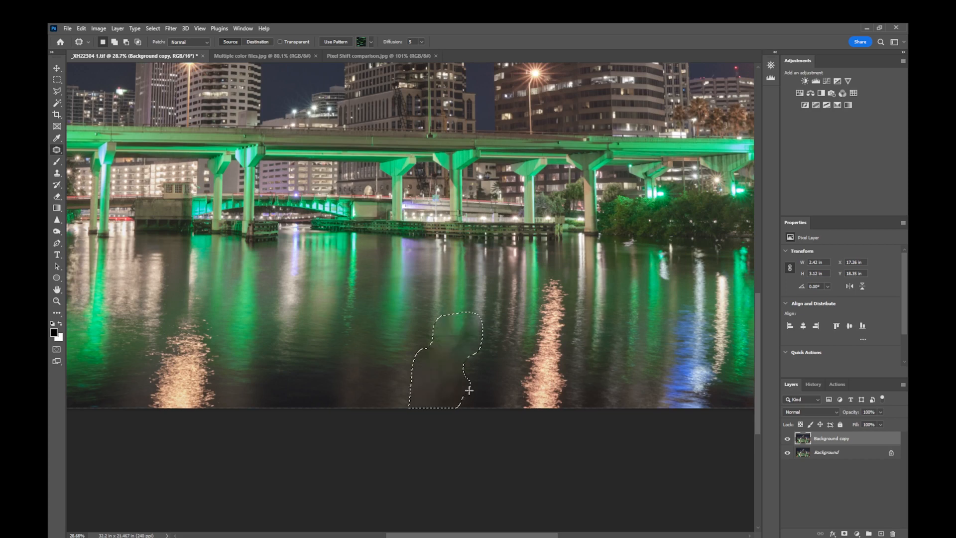
key(ctrl+d)
Step: Blend the leftover patch edges and blotches in the dark water with further small patches
mouse_move(447, 340)
mouse_down()
mouse_move(454, 372)
mouse_move(483, 358)
mouse_move(483, 322)
mouse_move(451, 334)
mouse_up()
key(ctrl+d)
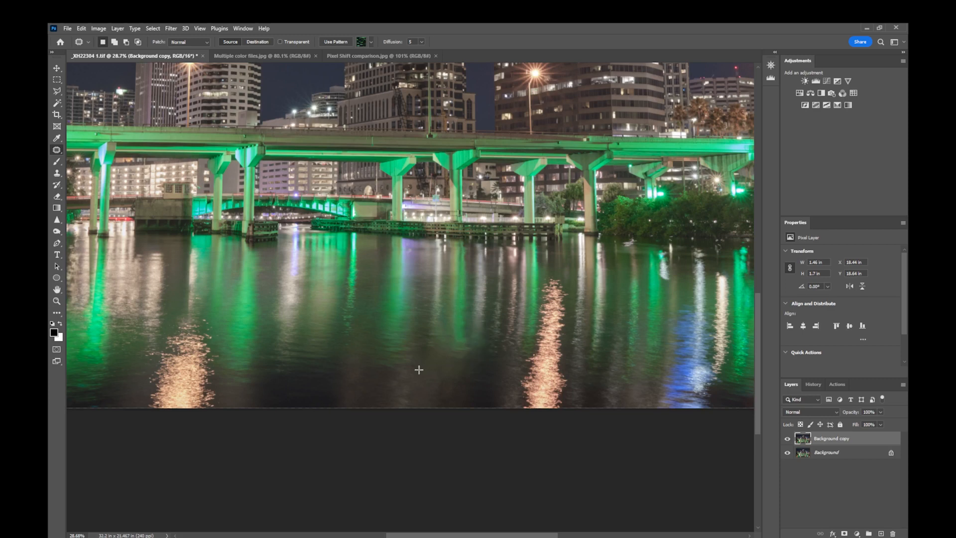
mouse_move(450, 362)
mouse_down()
mouse_move(435, 396)
mouse_move(454, 394)
mouse_move(476, 371)
mouse_move(475, 349)
mouse_up()
key(ctrl+d)
mouse_move(444, 378)
mouse_down()
mouse_move(474, 390)
mouse_move(482, 362)
mouse_up()
key(ctrl+d)
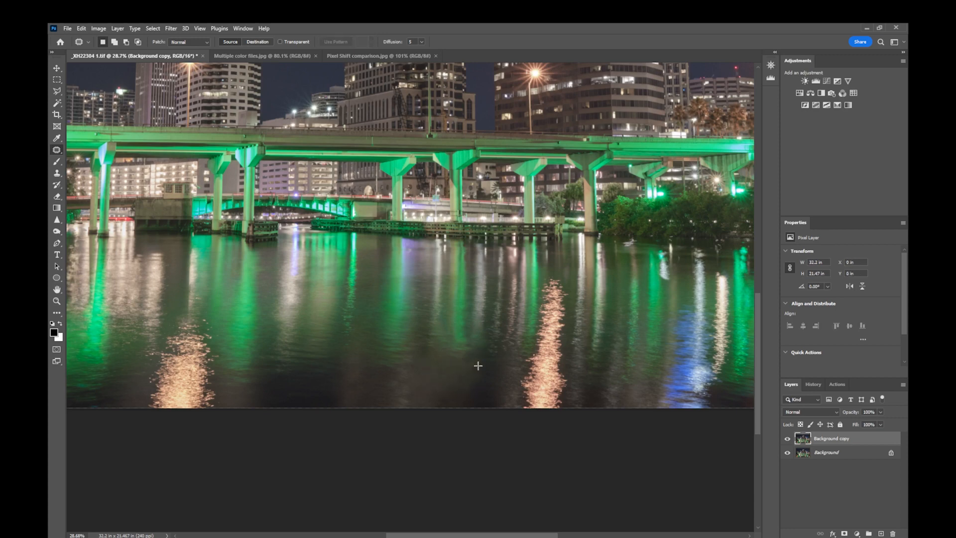
Step: Patch the stray bright marks in the water just below the shoreline bushes
drag(607, 369, 420, 341)
mouse_move(483, 238)
mouse_down()
mouse_move(480, 256)
mouse_move(471, 250)
mouse_move(480, 237)
mouse_move(481, 277)
mouse_up()
key(ctrl+d)
mouse_move(479, 237)
mouse_down()
mouse_move(472, 242)
mouse_move(470, 230)
mouse_move(479, 232)
mouse_move(474, 271)
mouse_up()
key(ctrl+d)
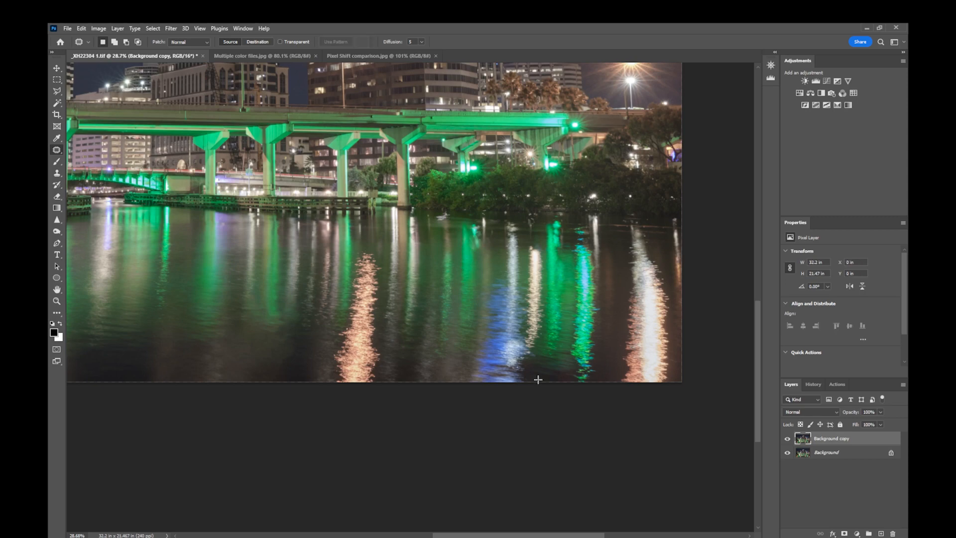
Step: Patch the uneven areas around the lower ends of the blue, orange and green reflections near the right shore
mouse_move(521, 338)
mouse_down()
mouse_move(518, 373)
mouse_move(497, 357)
mouse_move(498, 339)
mouse_move(519, 337)
mouse_up()
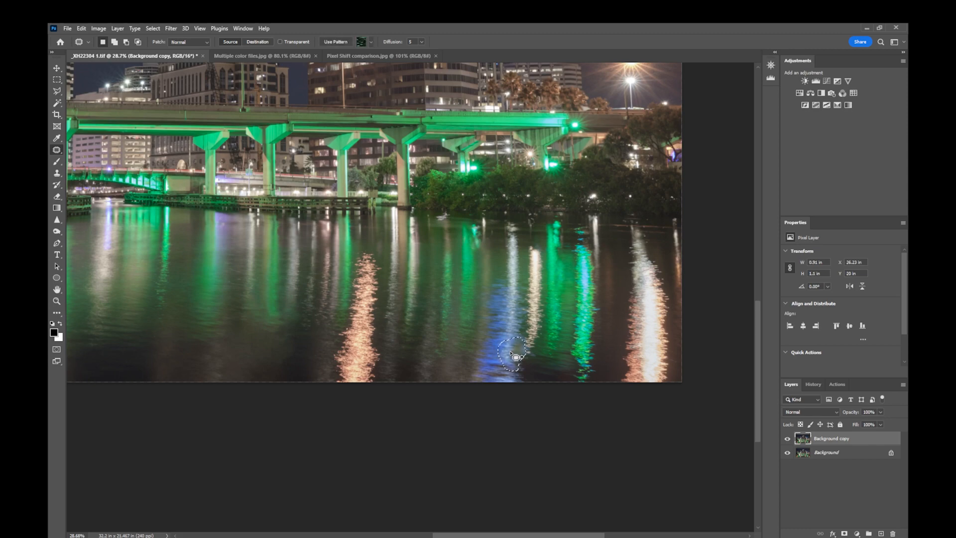
drag(506, 342, 513, 320)
key(ctrl+d)
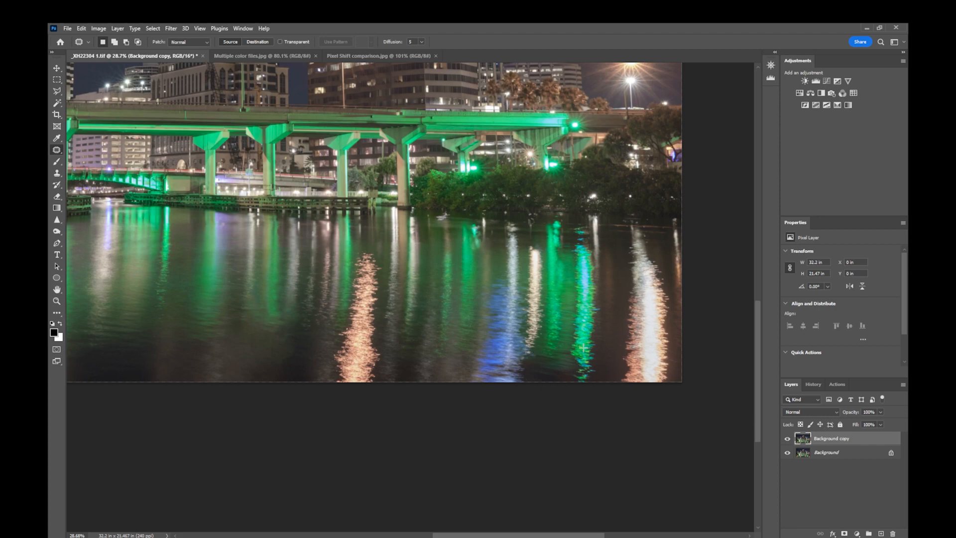
mouse_move(573, 348)
mouse_down()
mouse_move(588, 366)
mouse_move(578, 388)
mouse_move(528, 398)
mouse_move(504, 373)
mouse_move(531, 352)
mouse_move(567, 348)
mouse_move(554, 317)
mouse_up()
key(ctrl+d)
mouse_move(530, 352)
mouse_down()
mouse_move(541, 386)
mouse_move(520, 382)
mouse_move(511, 368)
mouse_move(530, 351)
mouse_up()
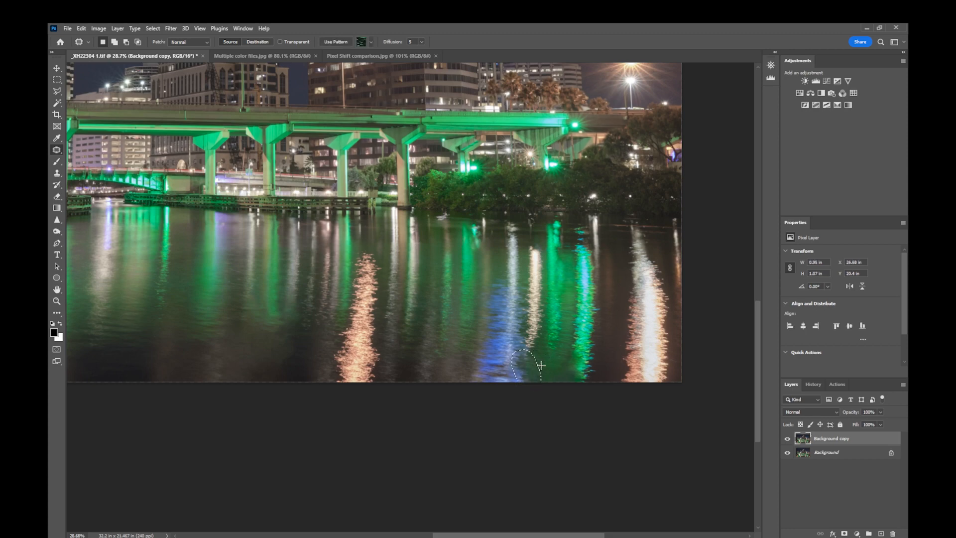
key(ctrl+d)
mouse_move(506, 357)
mouse_down()
mouse_move(508, 378)
mouse_move(491, 379)
mouse_move(506, 357)
mouse_up()
key(ctrl+d)
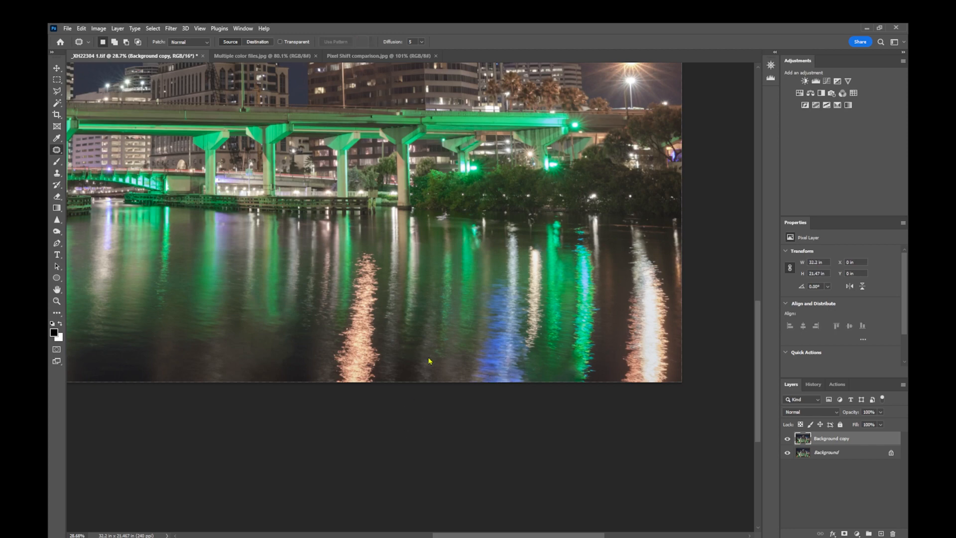
Step: Clean up the small spot in the dark trees along the photo's left edge and clear the selection
key(ctrl+0)
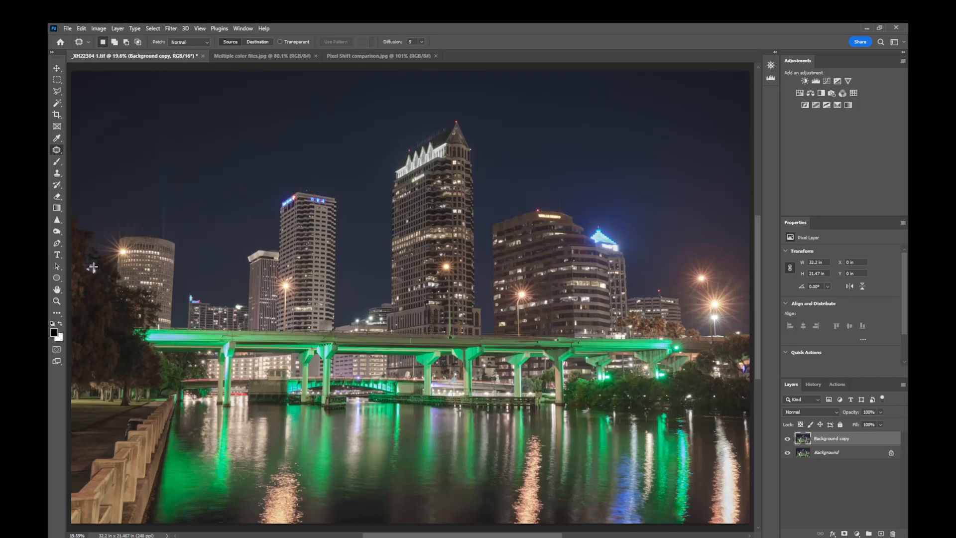
mouse_move(90, 263)
mouse_down()
mouse_move(100, 274)
mouse_move(89, 280)
mouse_move(93, 259)
mouse_up()
key(shift+Delete)
click(94, 263)
Step: Add a Hue/Saturation adjustment targeting the blue glow by the right tower, with Blues saturation at -27 and lightness at -42
click(799, 93)
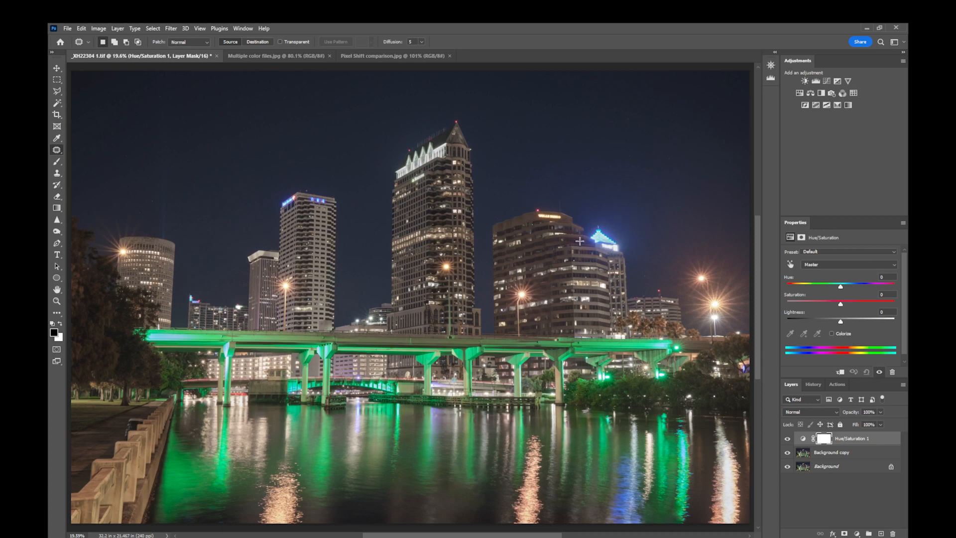
click(790, 264)
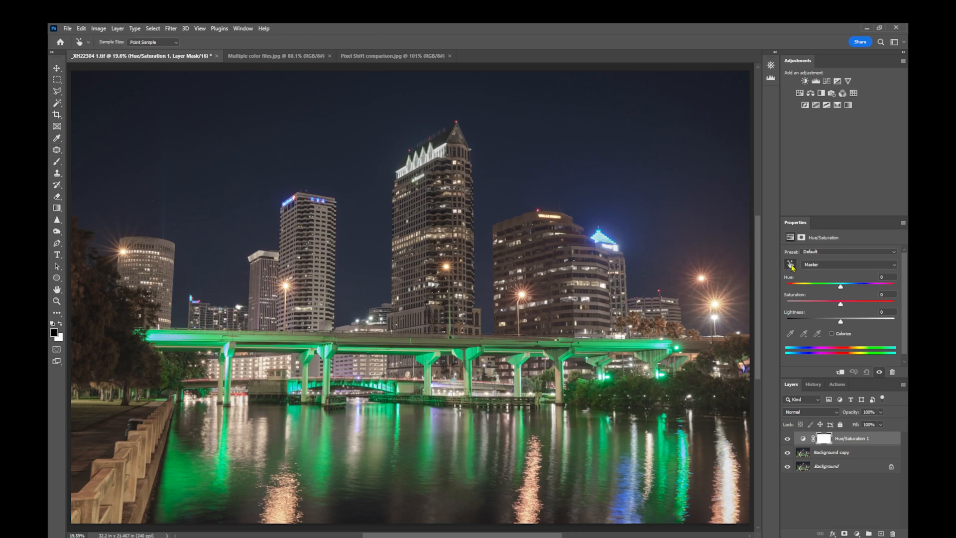
click(622, 228)
drag(843, 306, 826, 308)
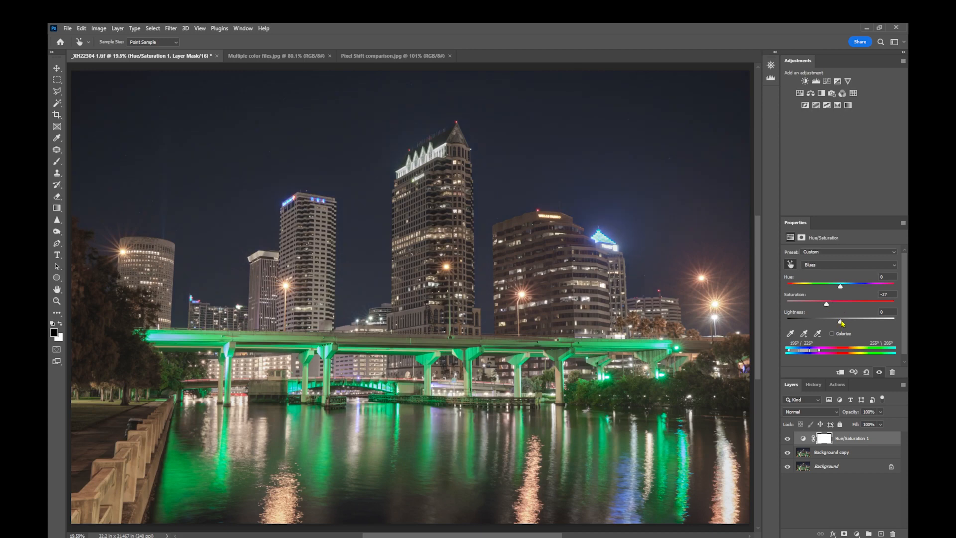
drag(841, 323, 821, 324)
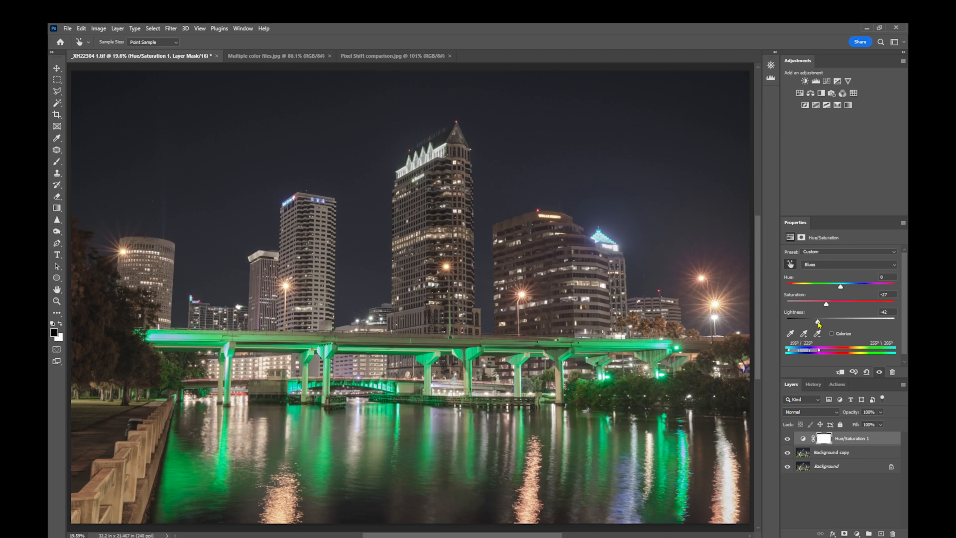
drag(827, 307, 826, 307)
Step: Invert the Hue/Saturation mask and brush white over the blue glow around the right tower, then compare with the adjustment hidden
click(824, 439)
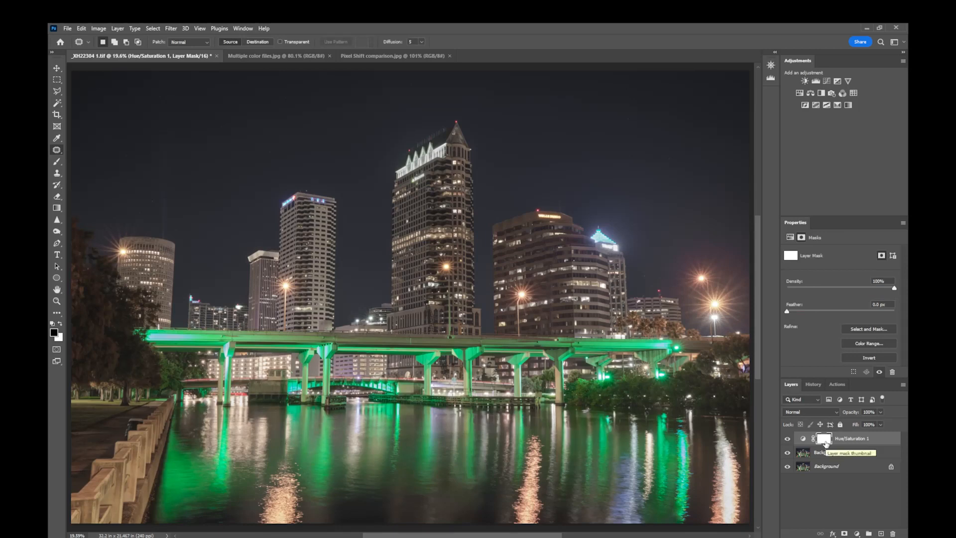
key(ctrl+i)
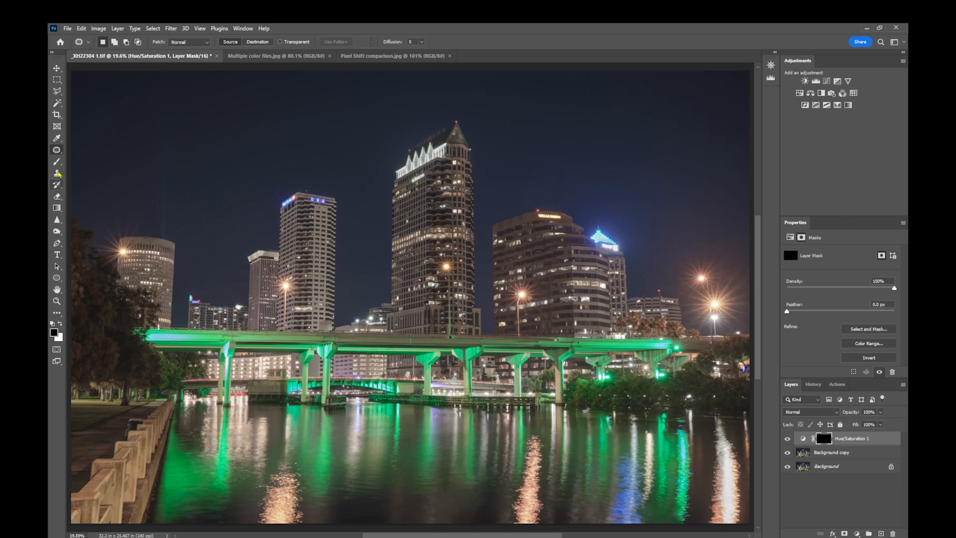
click(57, 162)
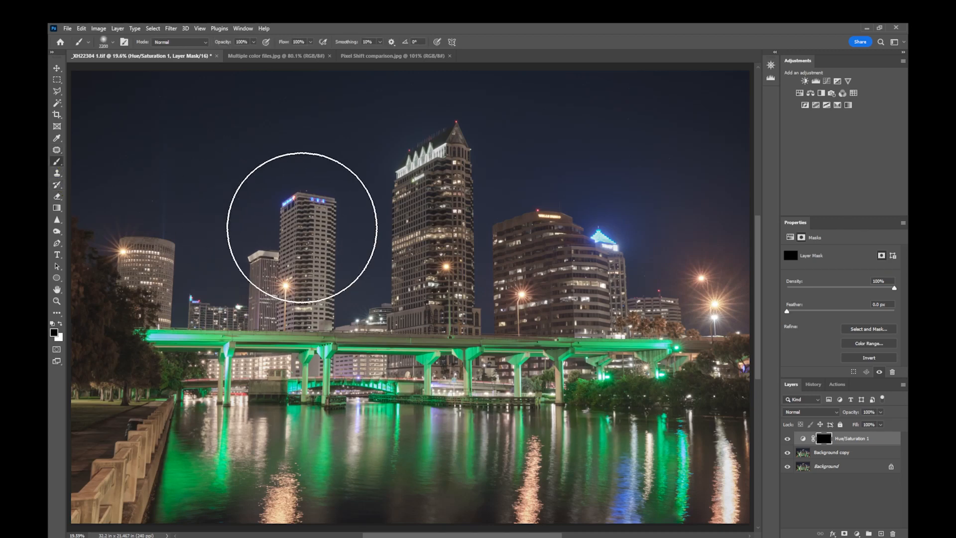
key(x)
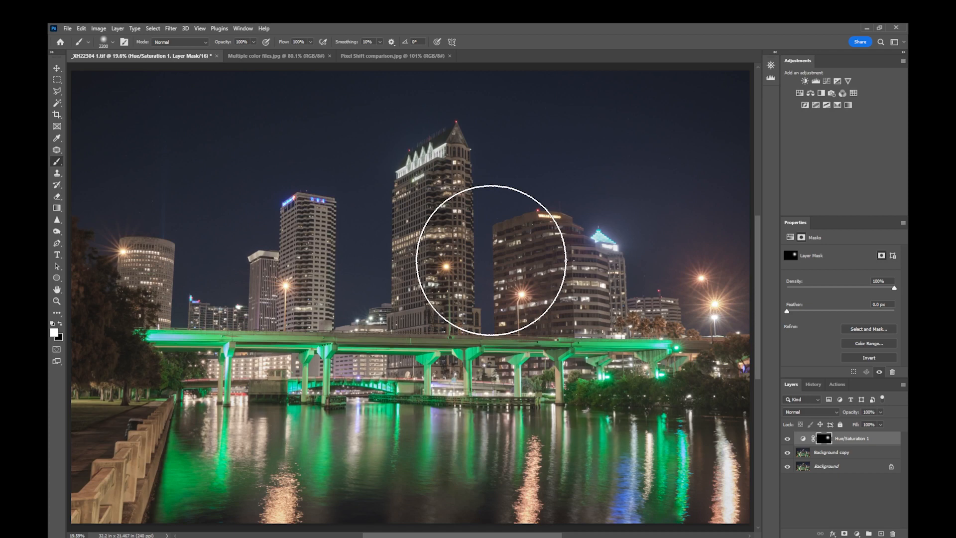
key(x)
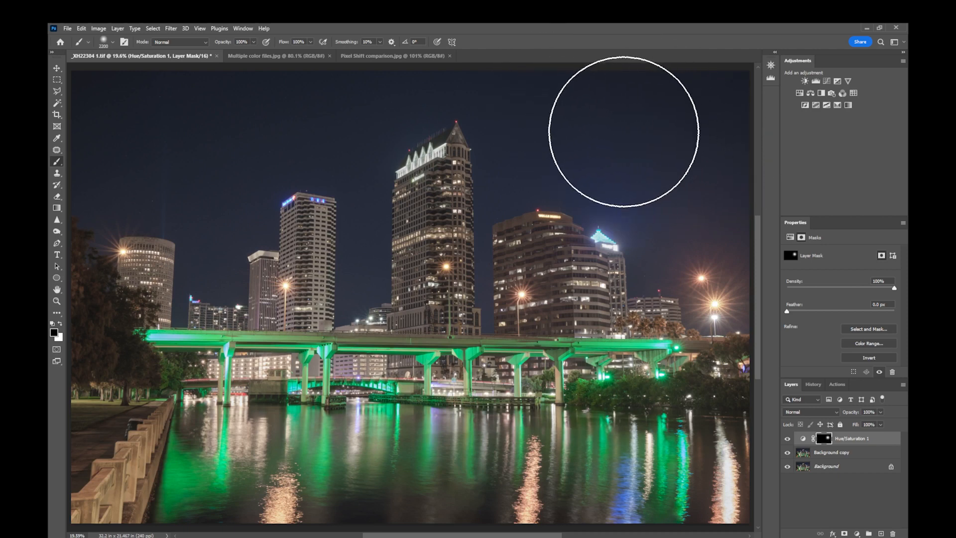
click(787, 439)
click(787, 439)
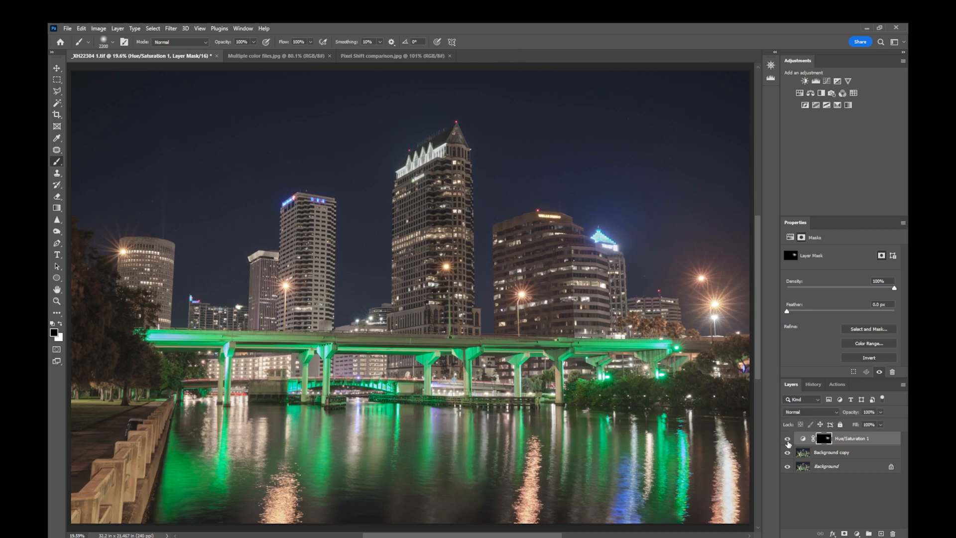
click(787, 439)
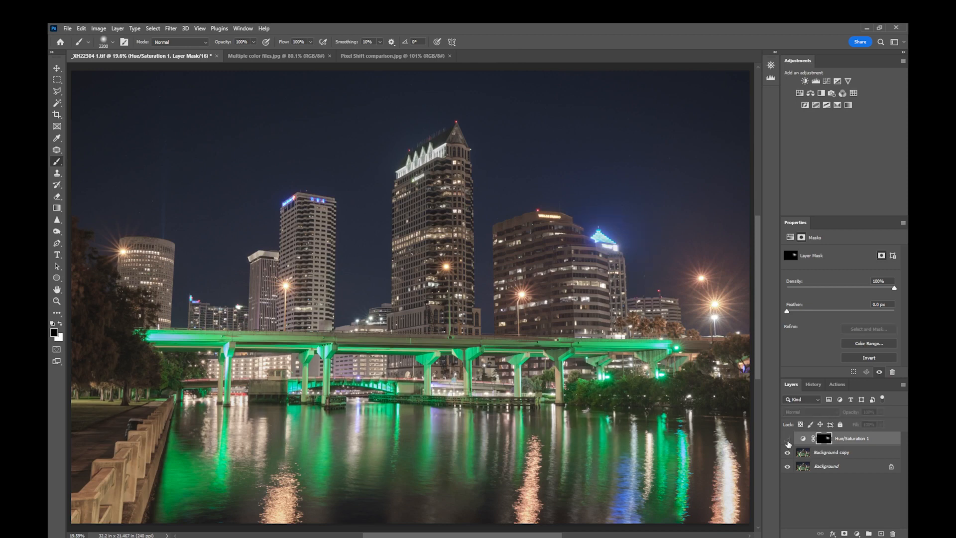
click(786, 439)
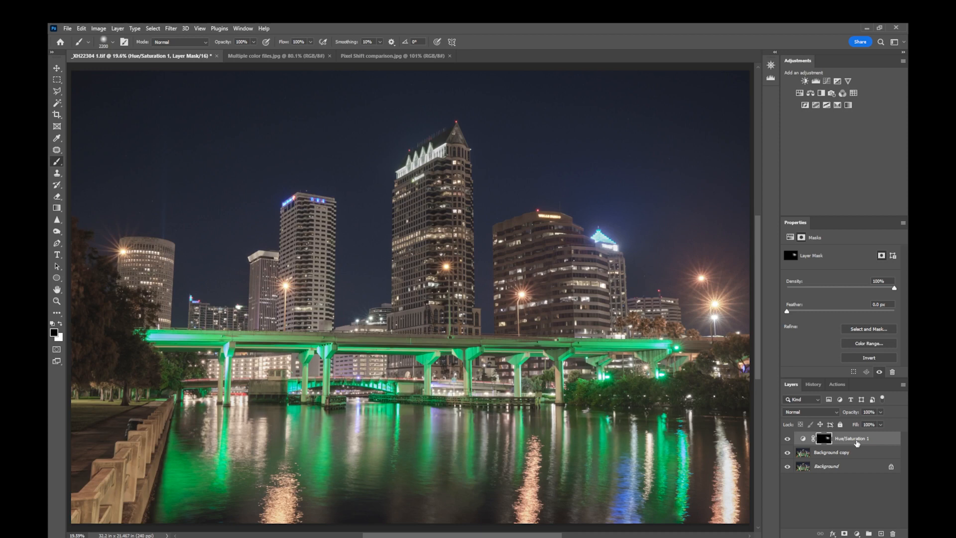
Step: Stamp the visible layers into a new layer and burn the midtones of the blue glow around the right tower's lit top
key(ctrl+shift+alt+e)
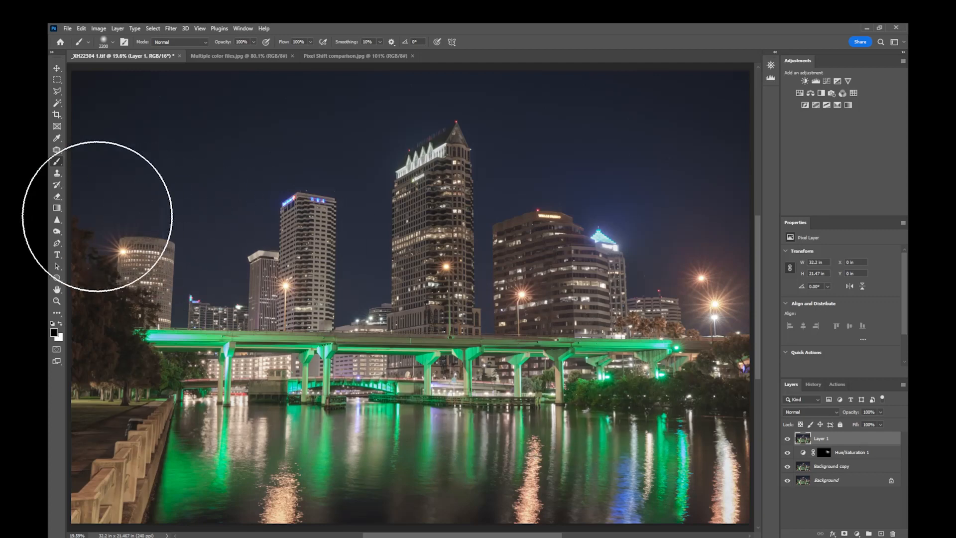
click(58, 234)
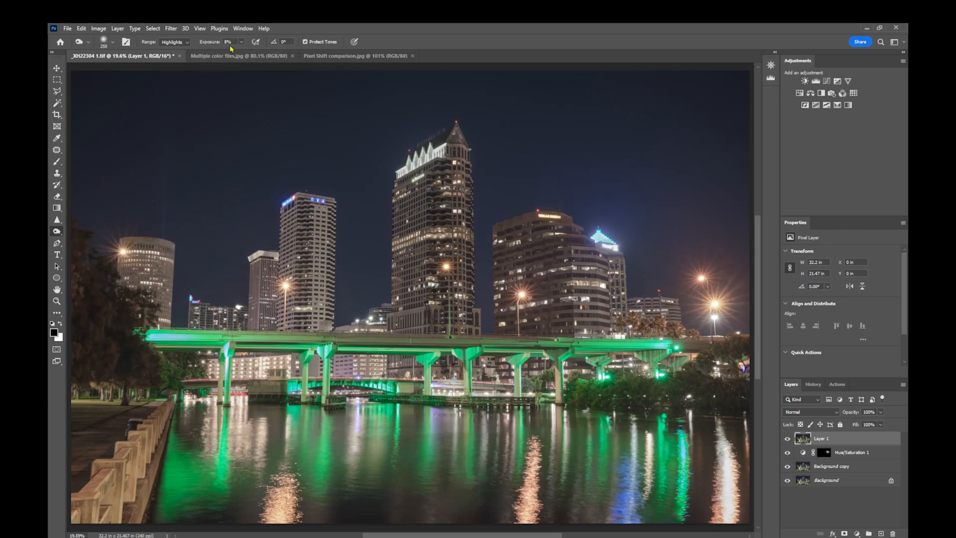
click(185, 44)
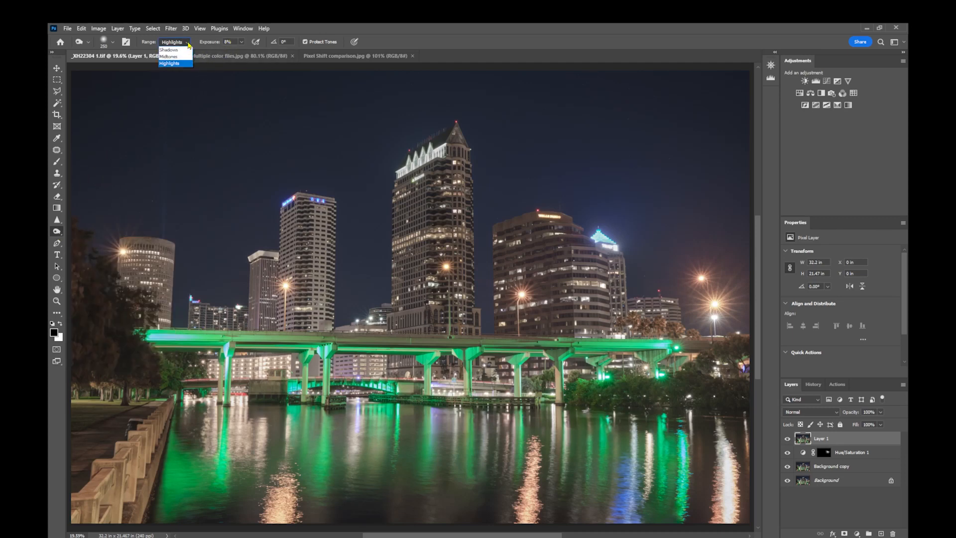
click(185, 57)
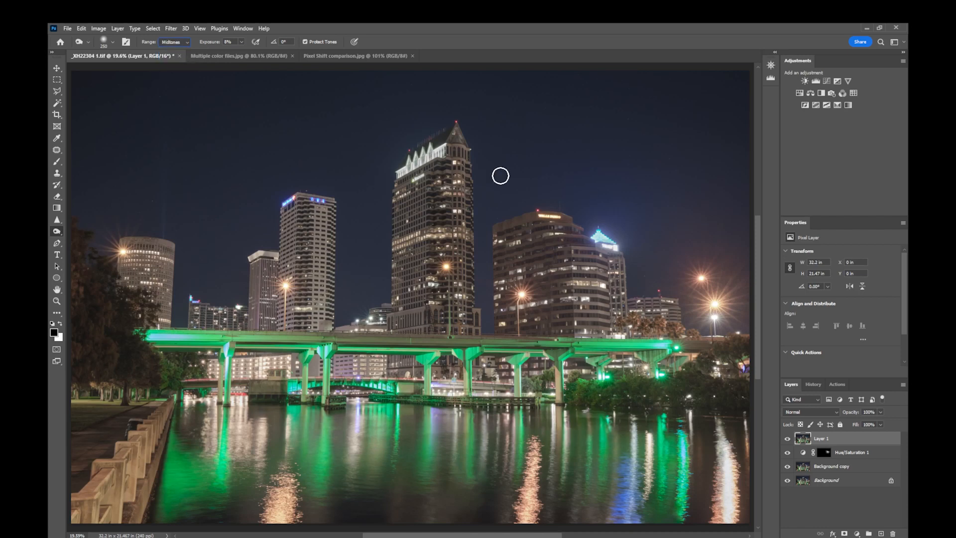
key(bracketright)
key(bracketright)
key(bracketright)
key(bracketright)
mouse_move(583, 228)
mouse_down()
mouse_move(608, 240)
mouse_move(628, 241)
mouse_move(593, 225)
mouse_move(587, 236)
mouse_move(594, 226)
mouse_move(619, 236)
mouse_move(604, 217)
mouse_up()
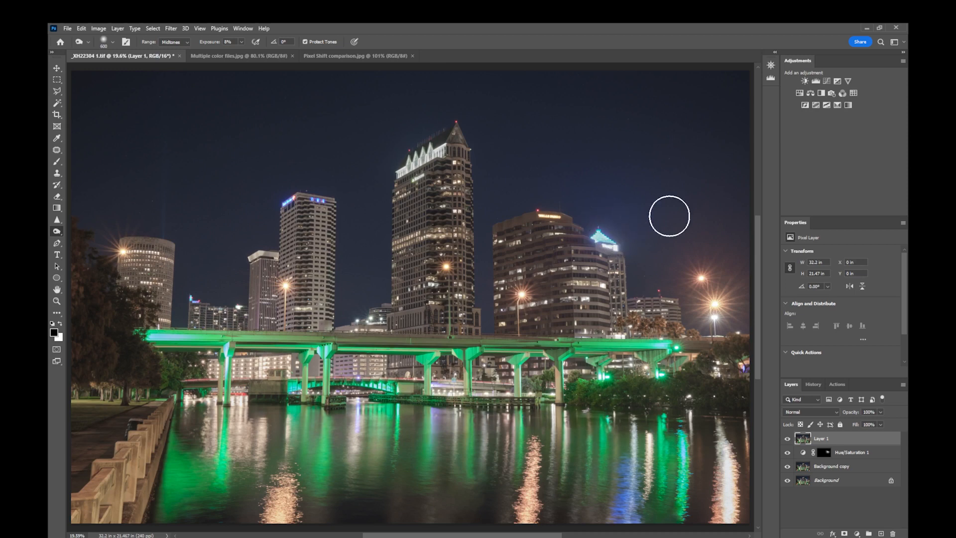
Step: Burn the highlights of the right tower's lit sign with a smaller brush and compare with the layer hidden
click(187, 43)
click(169, 62)
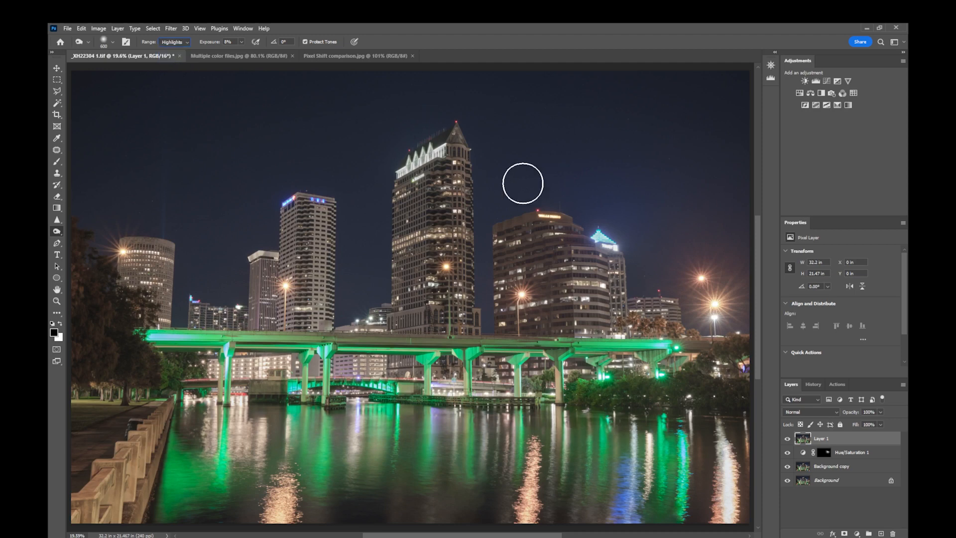
key(bracketleft)
key(bracketleft)
key(bracketleft)
key(bracketleft)
mouse_move(621, 245)
mouse_down()
mouse_move(598, 223)
mouse_move(590, 232)
mouse_move(620, 245)
mouse_up()
click(787, 439)
click(787, 439)
Step: Flatten the image and duplicate the Background layer
right_click(850, 440)
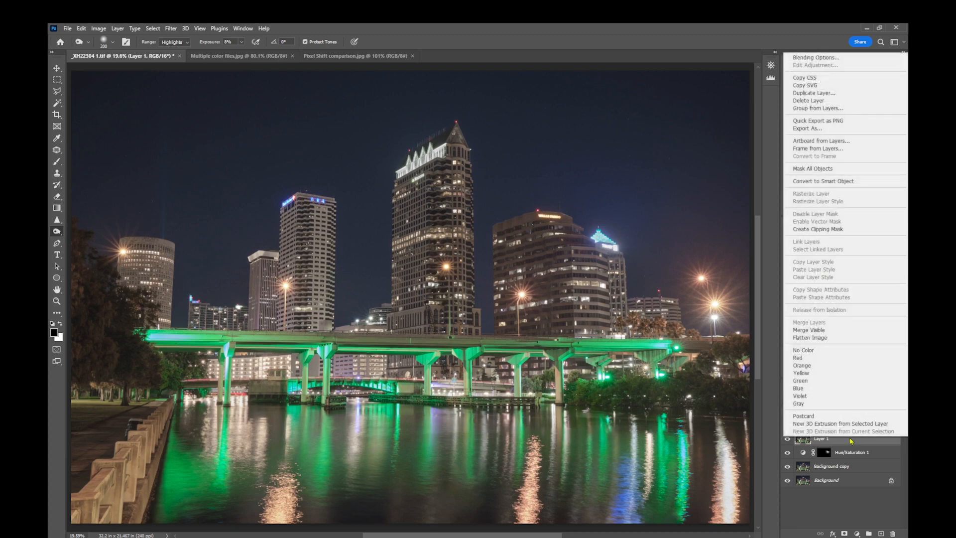
click(824, 338)
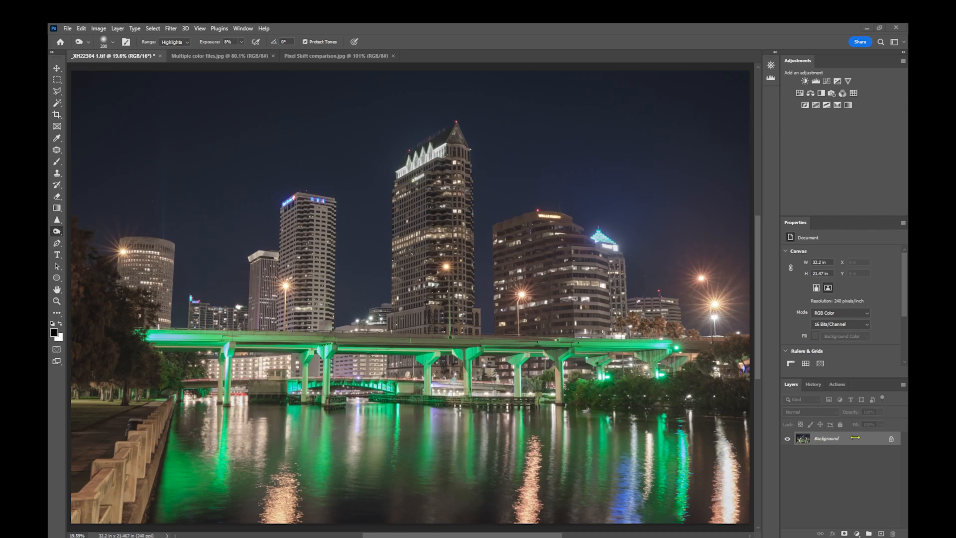
drag(855, 440, 879, 535)
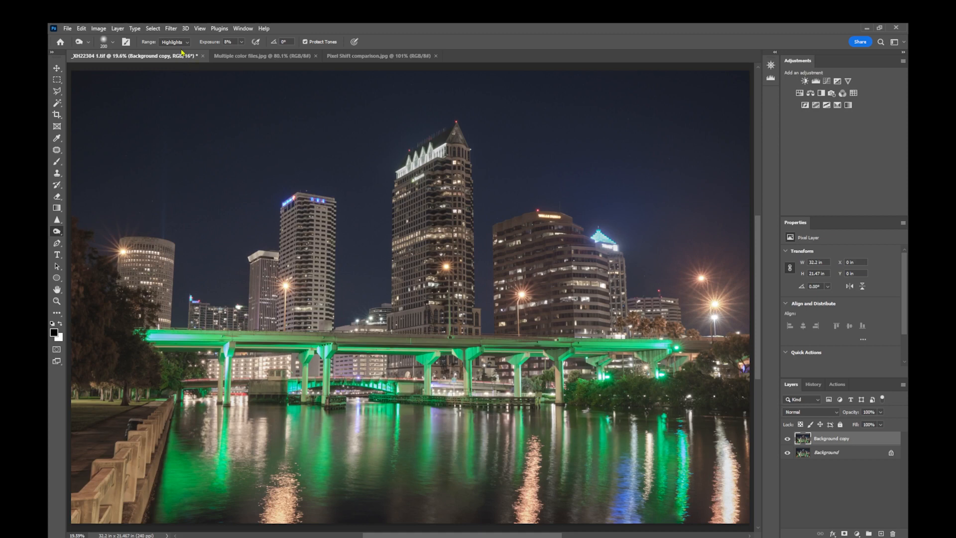
Step: Open the layer copy in Topaz DeNoise AI and set Enhance Sharpness to 5 for the Low Light model
click(171, 29)
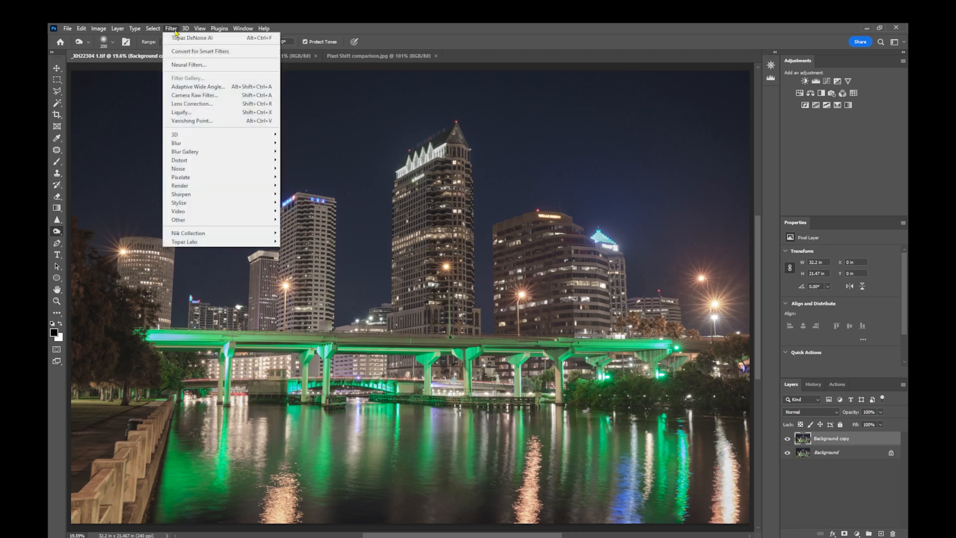
mouse_move(228, 244)
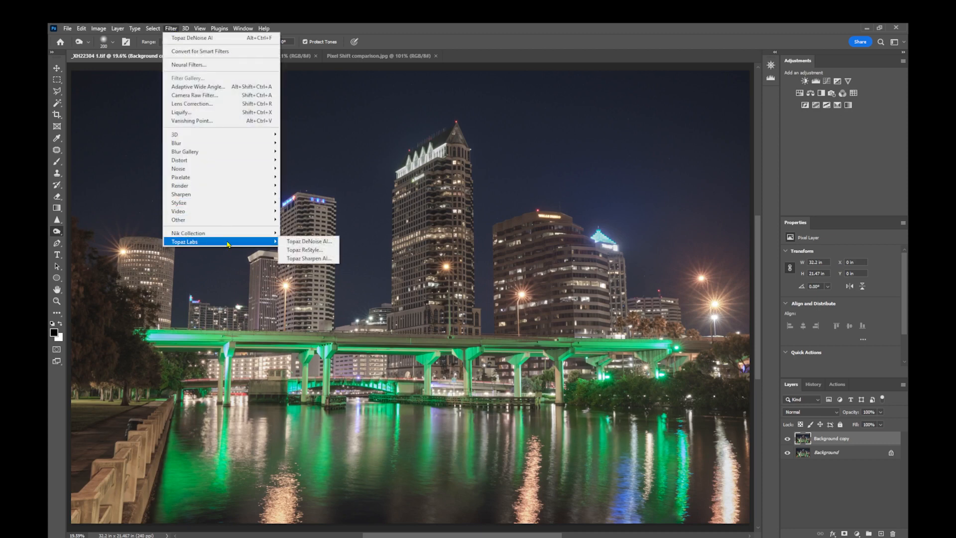
click(300, 243)
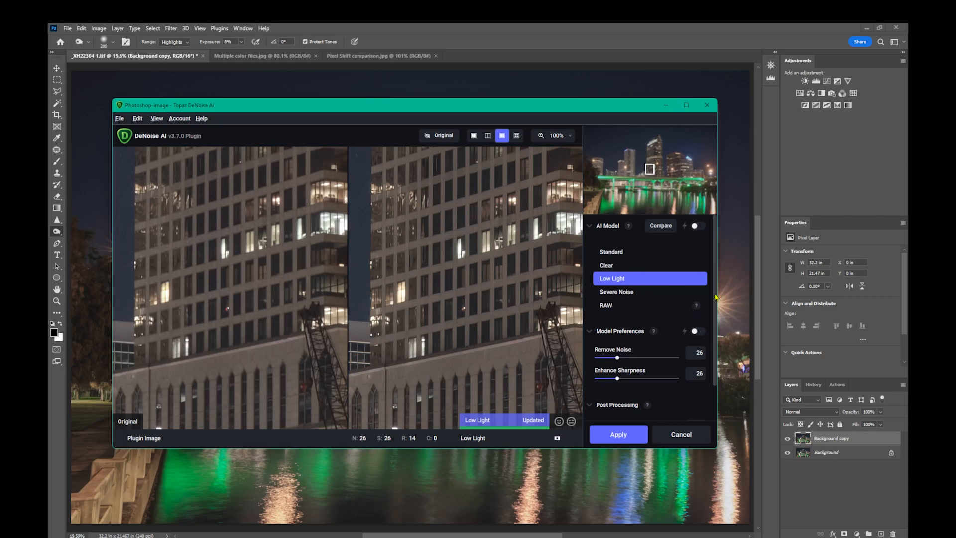
drag(714, 297, 712, 339)
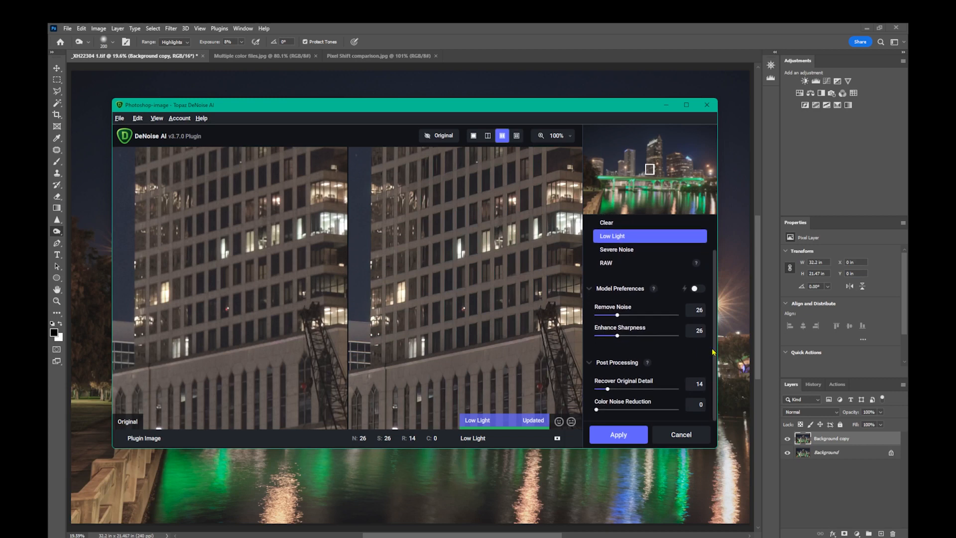
drag(618, 338, 601, 339)
Step: Inspect the lit tower windows at 200%, set Color Noise Reduction to 26 and apply the noise removal
click(571, 137)
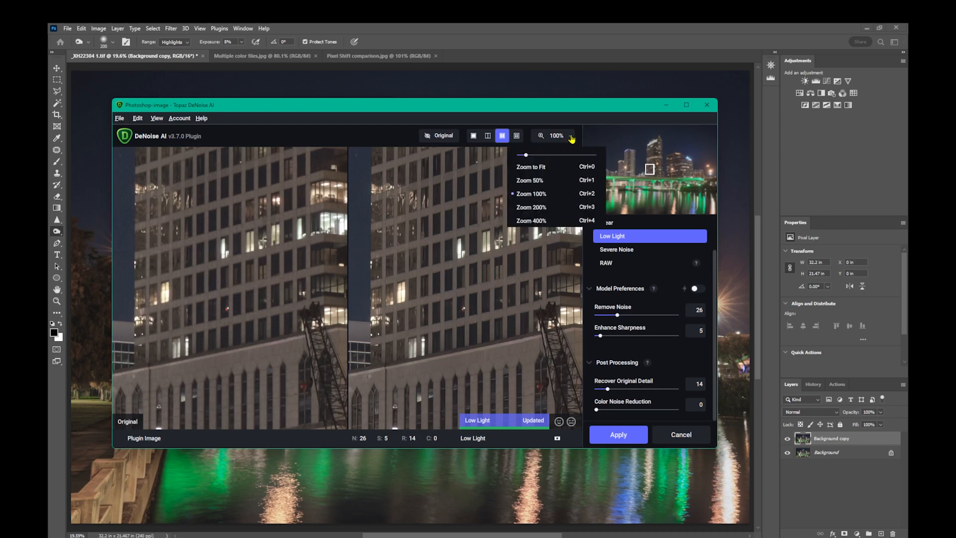
click(541, 206)
drag(524, 206, 359, 357)
drag(504, 336, 484, 284)
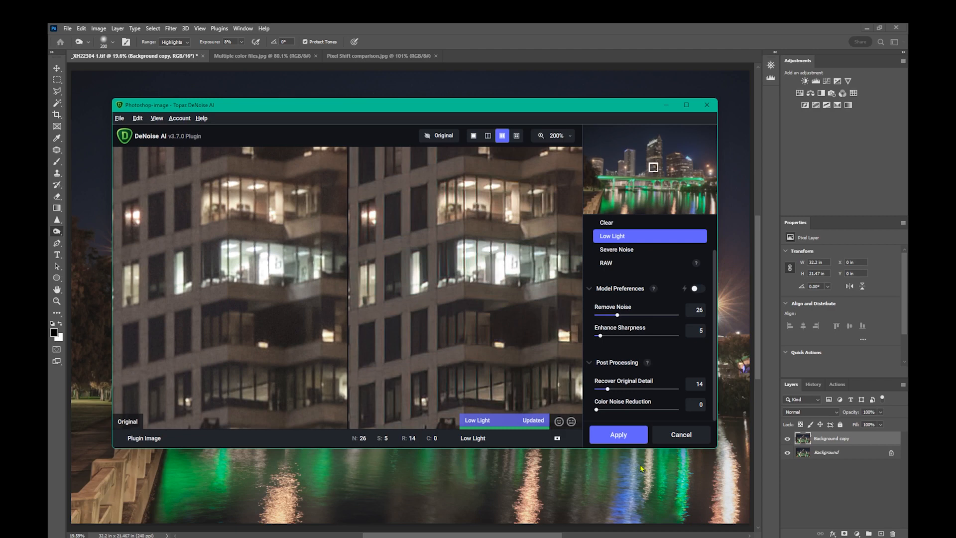
drag(596, 409, 618, 410)
click(559, 421)
mouse_move(565, 424)
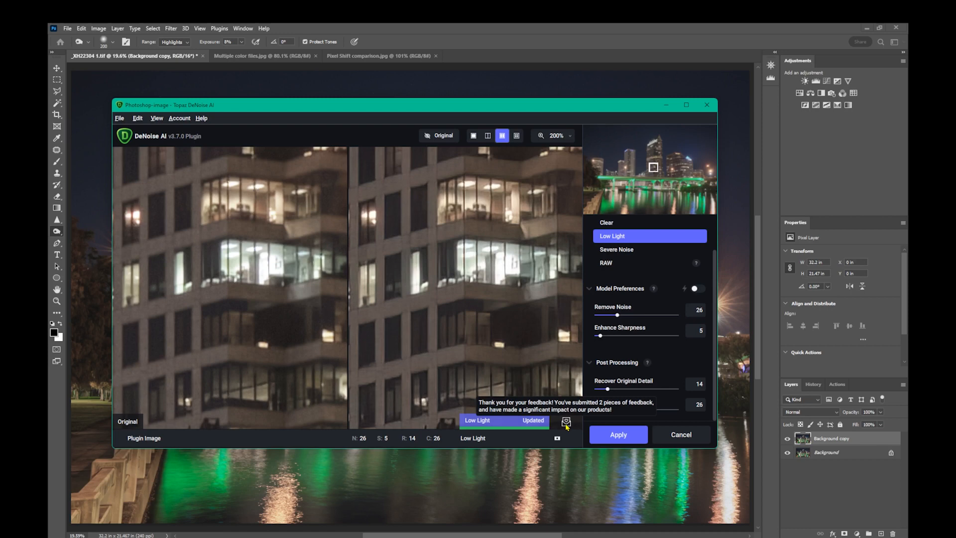
click(612, 437)
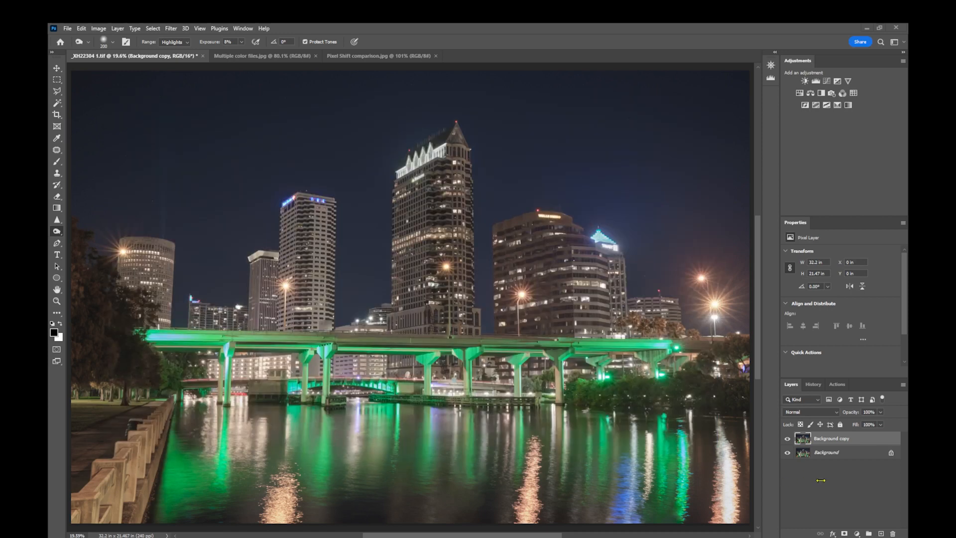
Step: Duplicate the denoised layer and open the new copy in Topaz Sharpen AI
drag(853, 440, 880, 532)
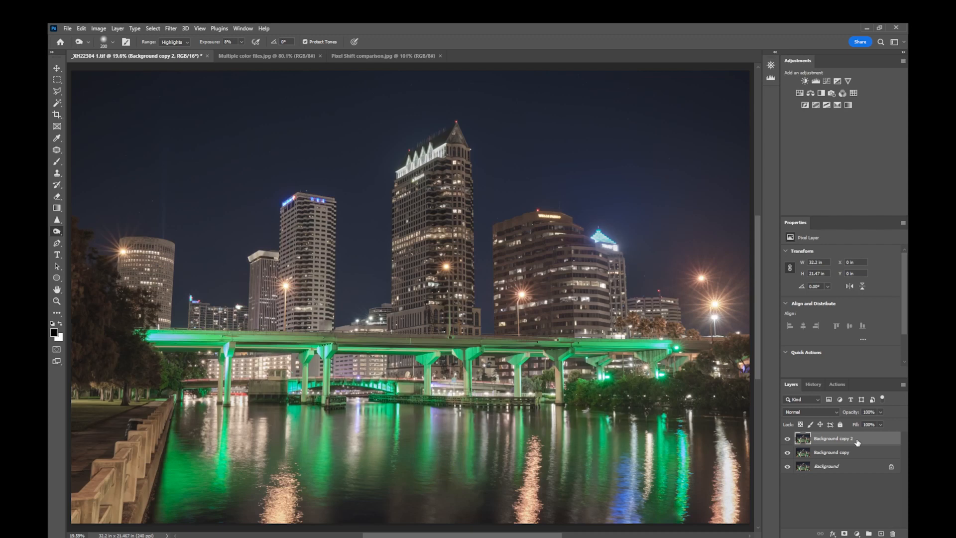
click(170, 30)
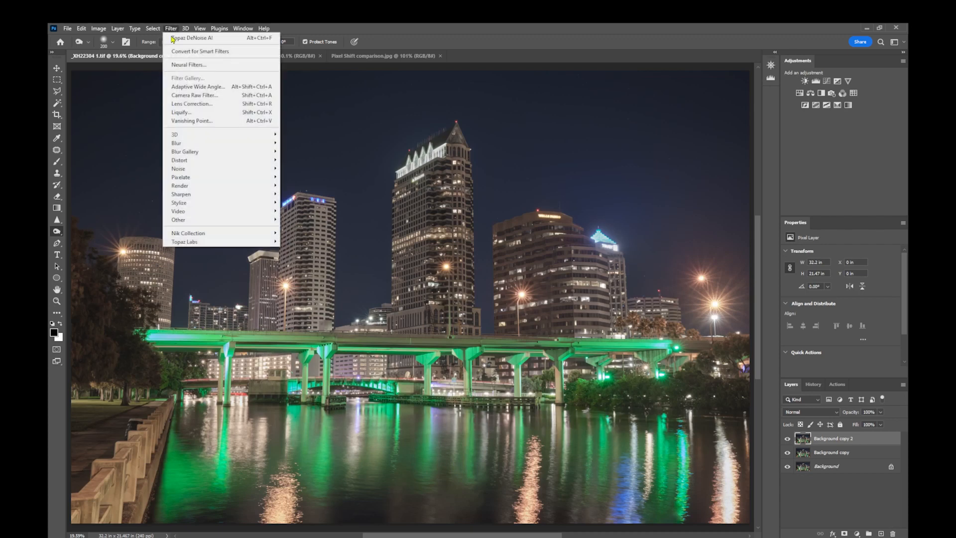
mouse_move(201, 243)
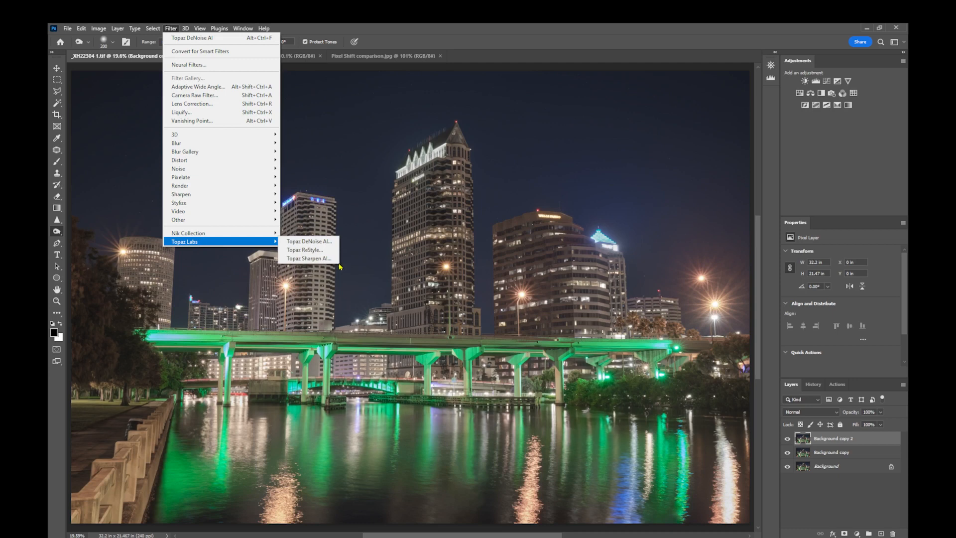
click(322, 259)
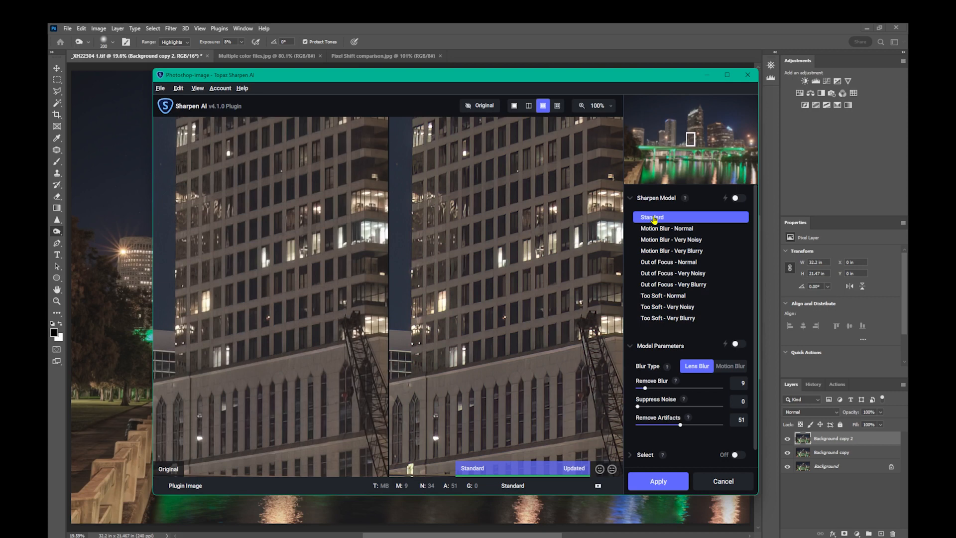
Step: Choose the Motion Blur - Very Noisy sharpening model, check the tower windows at 200% and set Suppress Noise to 0
click(656, 243)
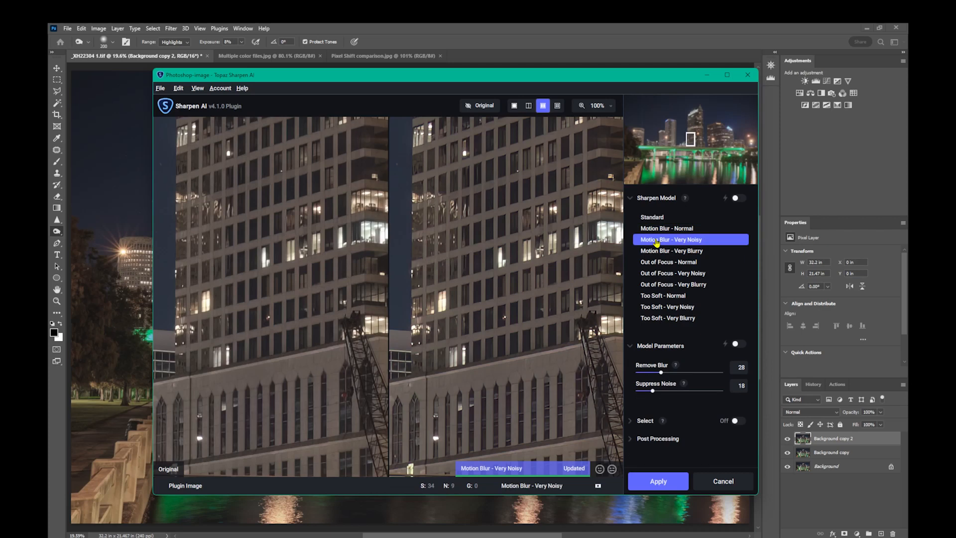
click(611, 107)
click(593, 180)
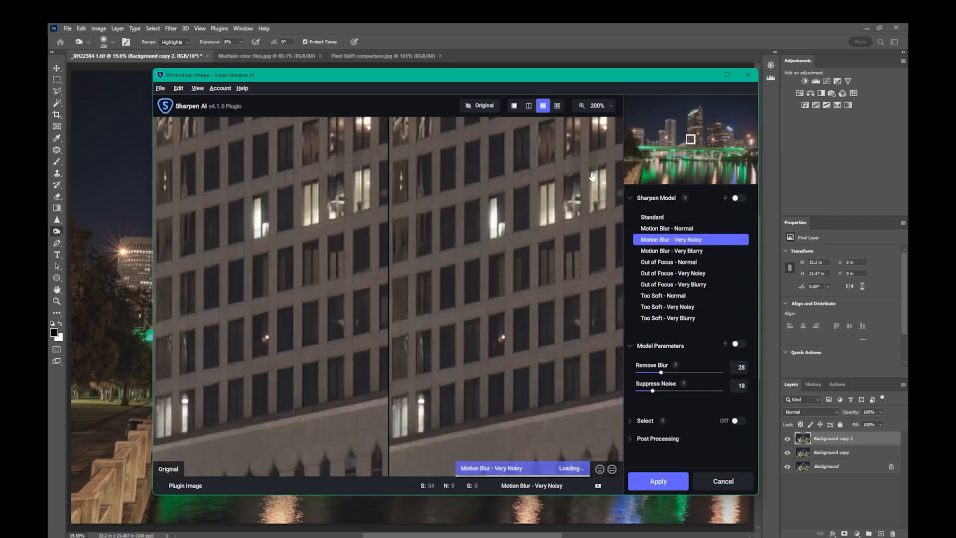
drag(518, 269, 451, 318)
drag(553, 249, 527, 244)
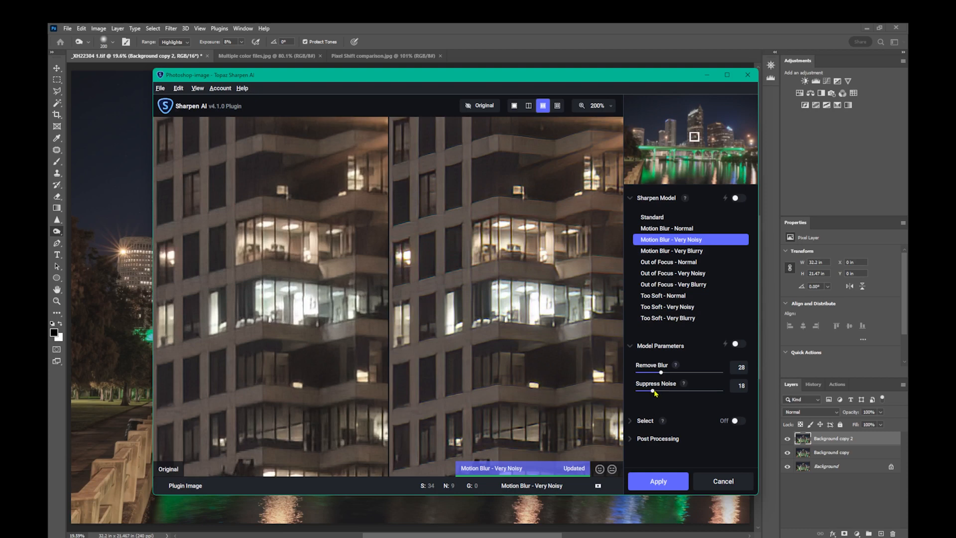
drag(654, 392, 633, 393)
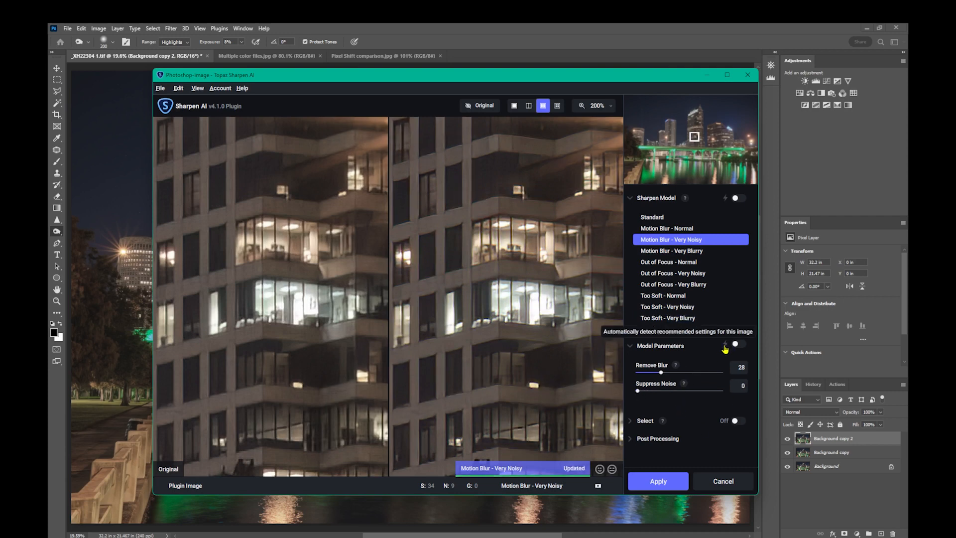
Step: Limit the sharpening to an Auto - Subjects selection and apply it to the photo
click(633, 422)
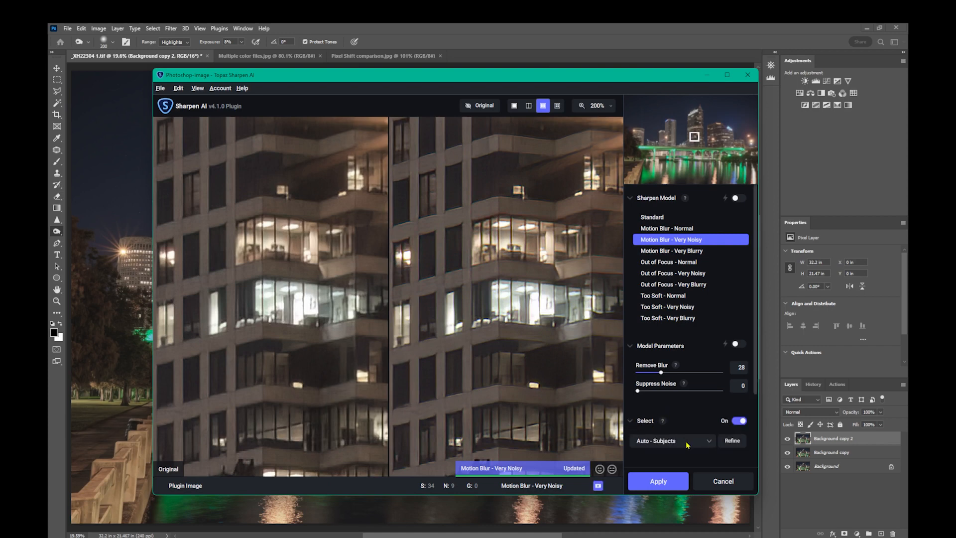
drag(756, 373, 752, 419)
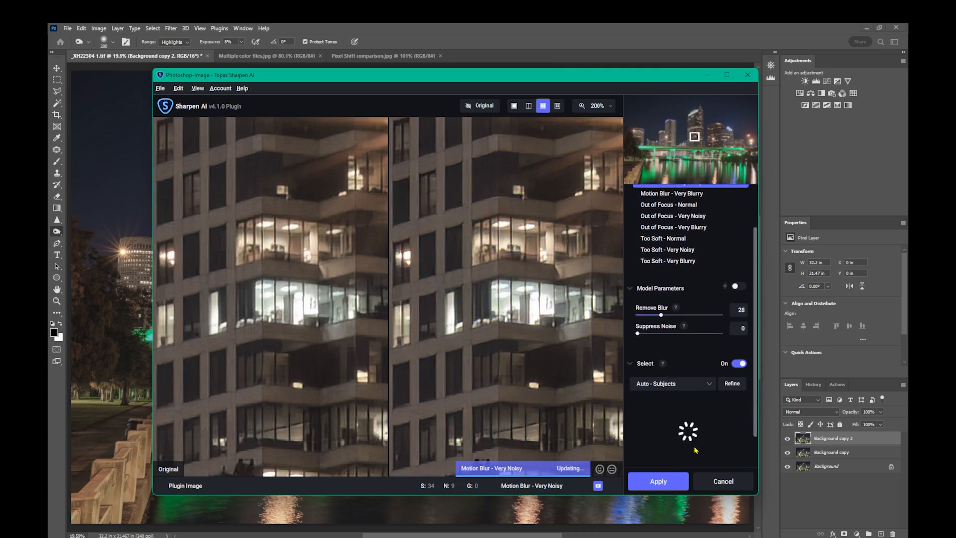
scroll(693, 455, down, 1)
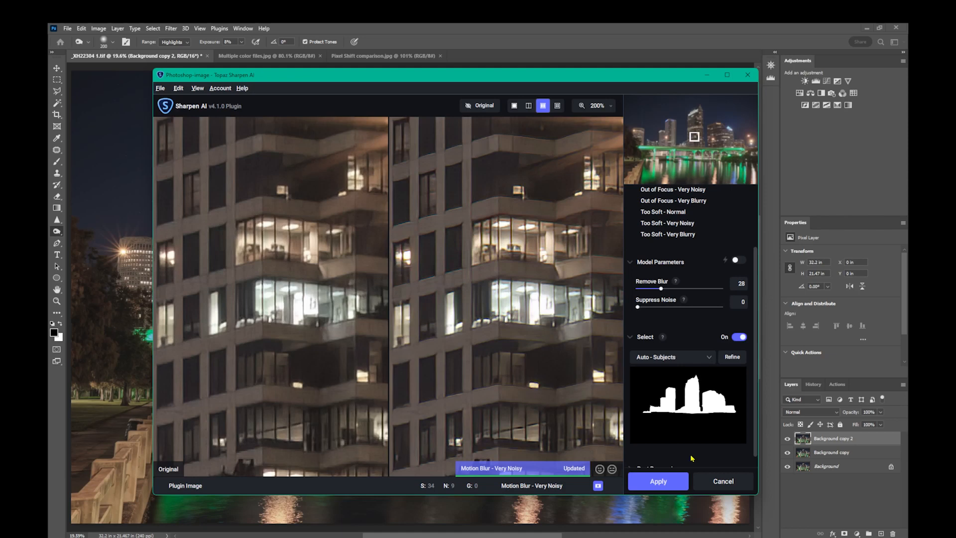
click(676, 486)
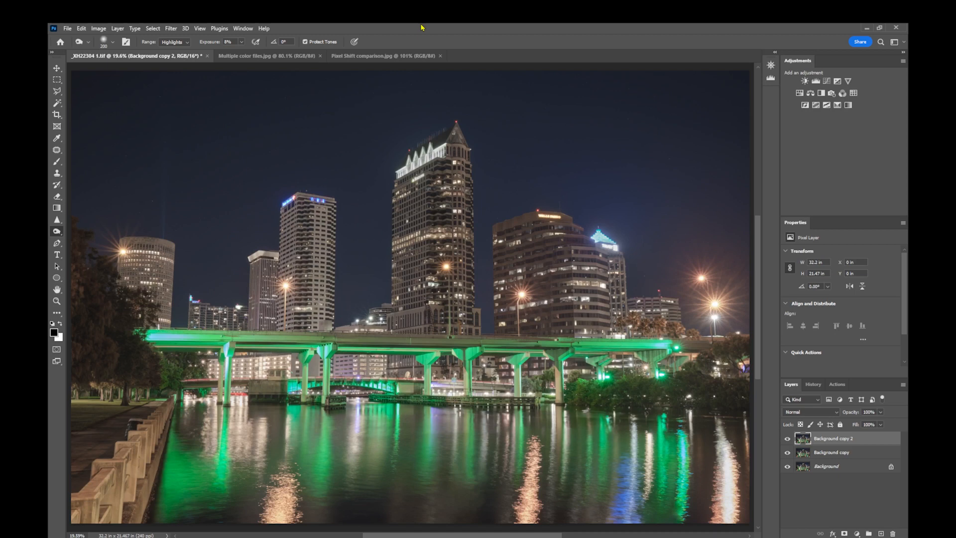
Step: Flatten the sharpened and denoised layers into a single Background
right_click(875, 445)
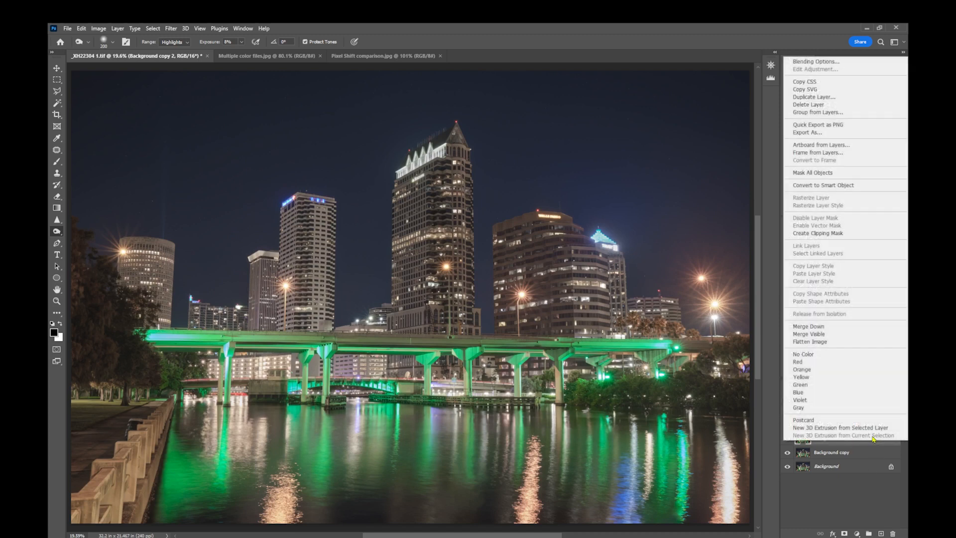
click(845, 341)
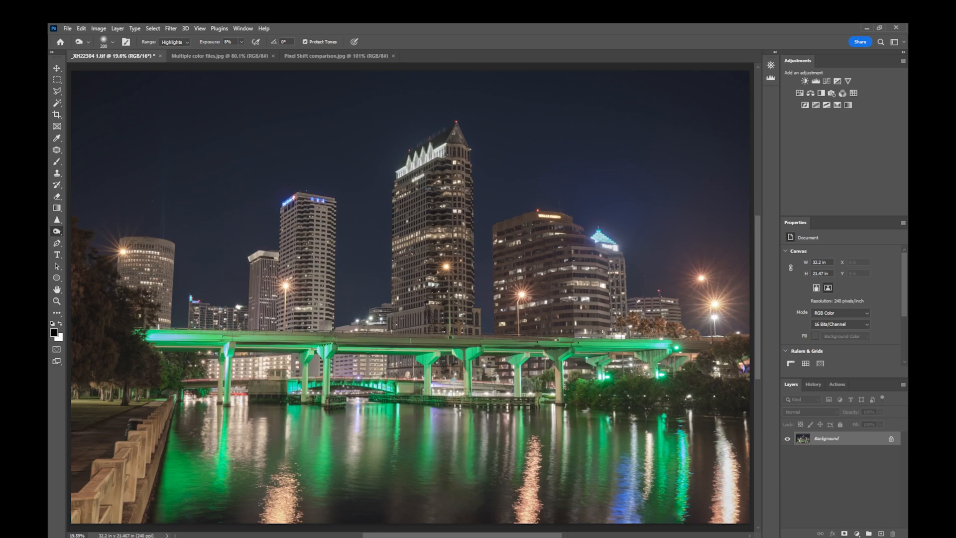
Step: View the Multiple color files and Pixel Shift comparison images for reference
click(198, 57)
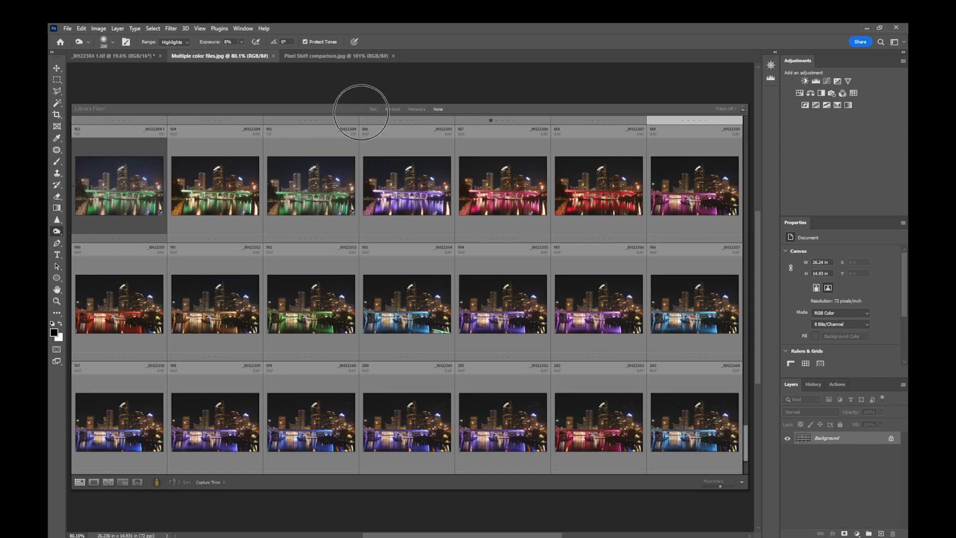
click(357, 58)
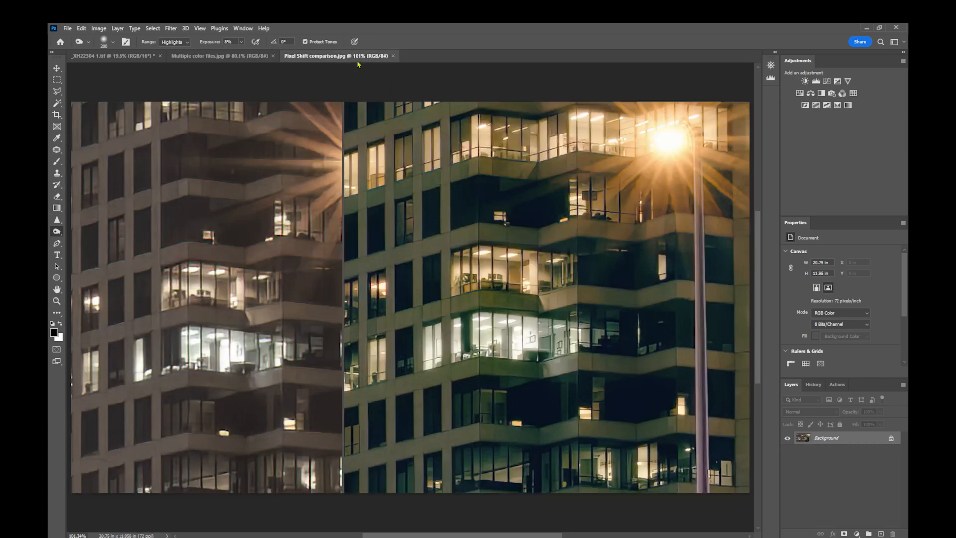
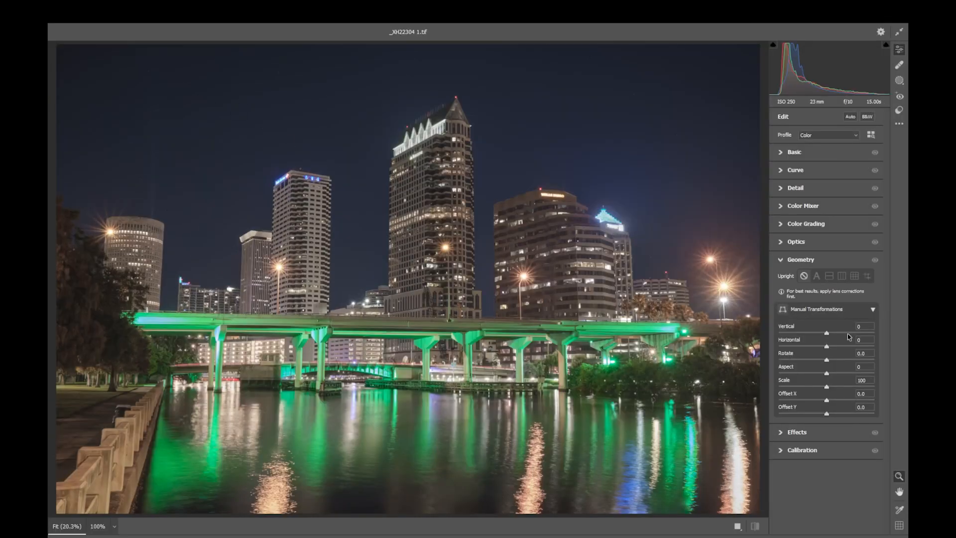
Step: Straighten the buildings' perspective with the Vertical Upright correction in Camera Raw
click(841, 277)
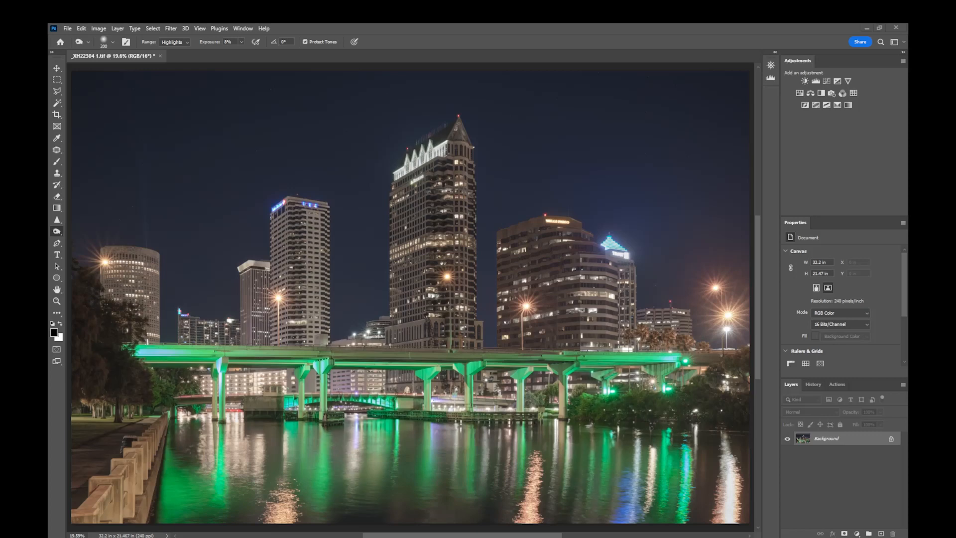
Step: Select the green bridge lights and their water reflections with Color Range, sampling the bridge and adding a reflection color
key(ctrl+0)
click(153, 28)
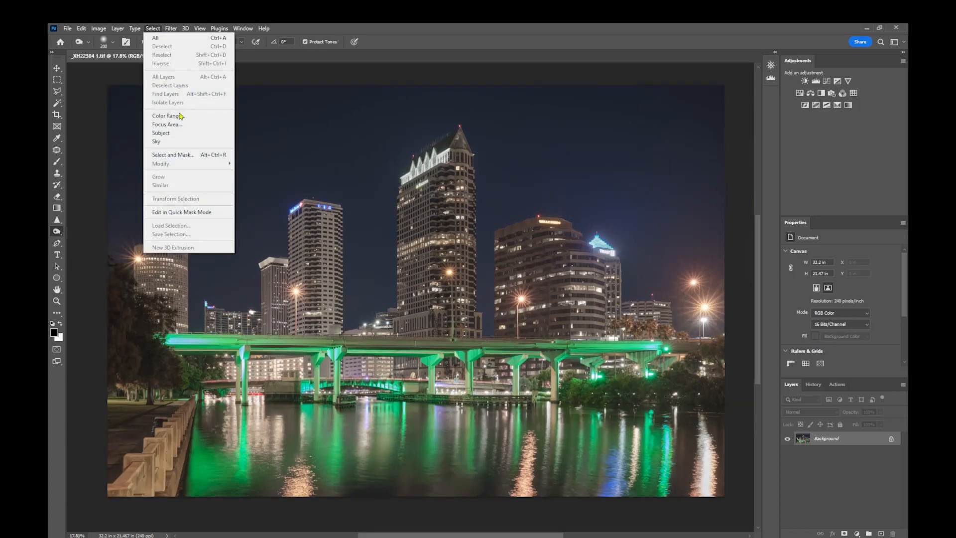
click(180, 118)
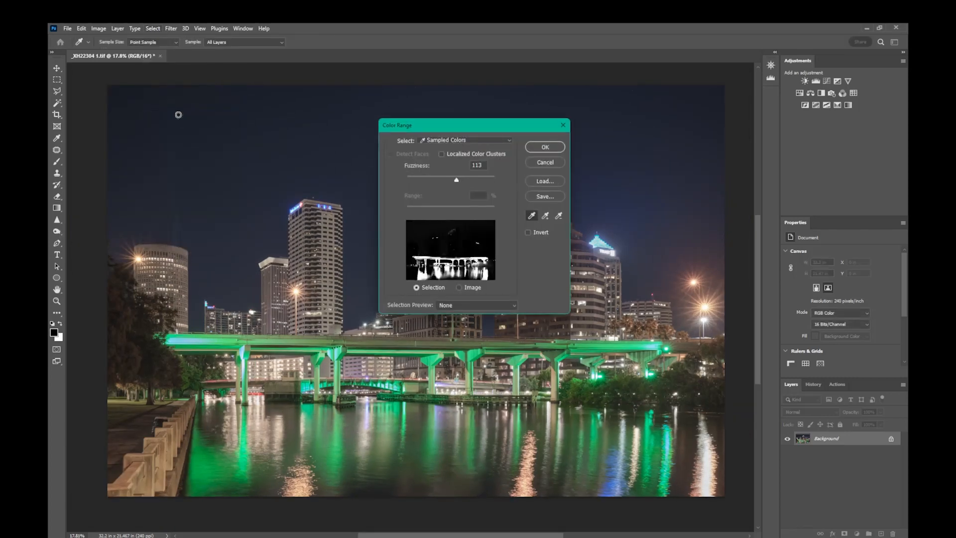
click(517, 360)
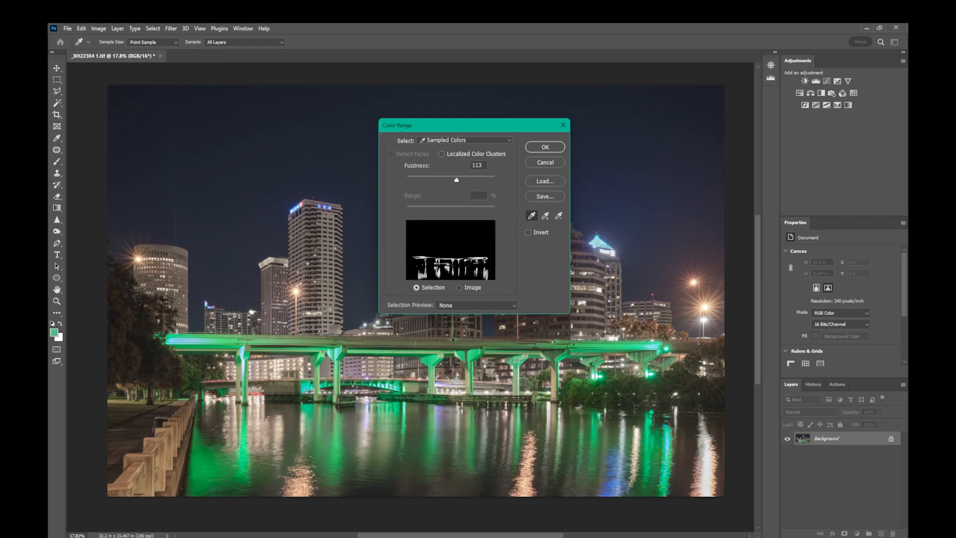
click(546, 217)
click(431, 436)
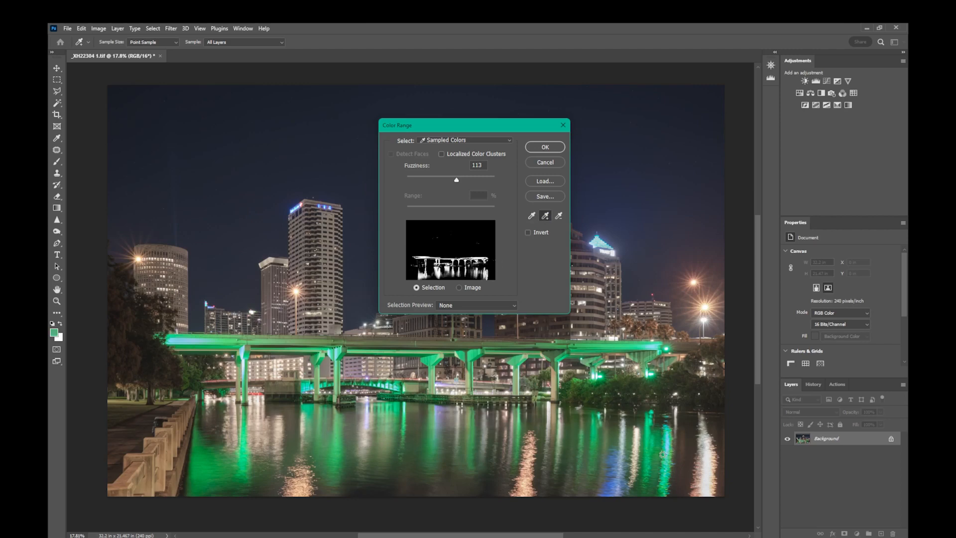
key(Return)
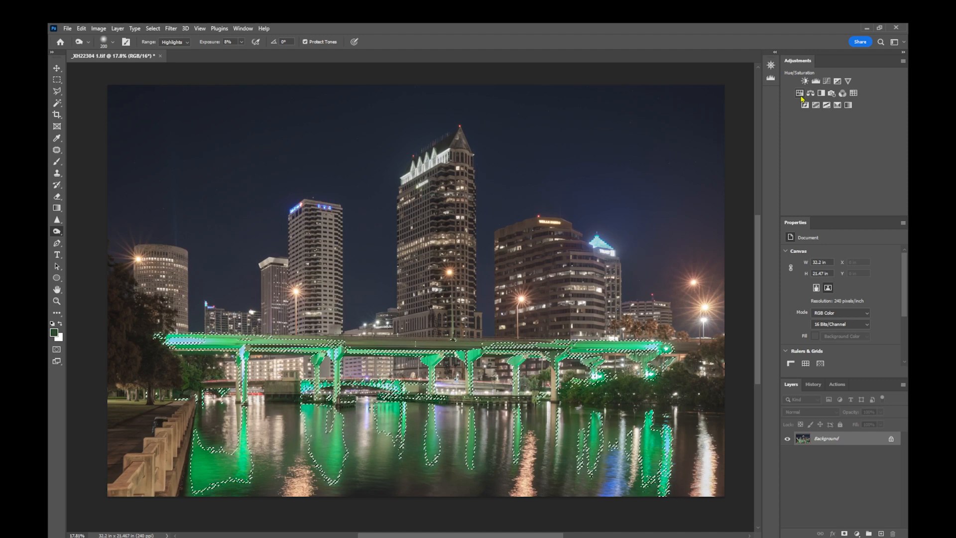
Step: Add a Hue/Saturation adjustment for the selected areas, shifting the green toward teal and raising Lightness to +6
click(801, 98)
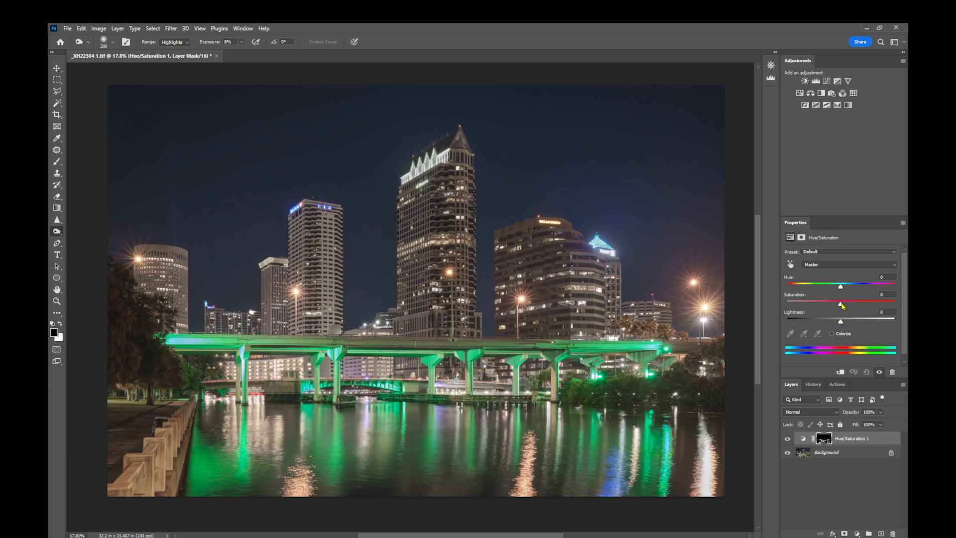
drag(841, 286, 869, 287)
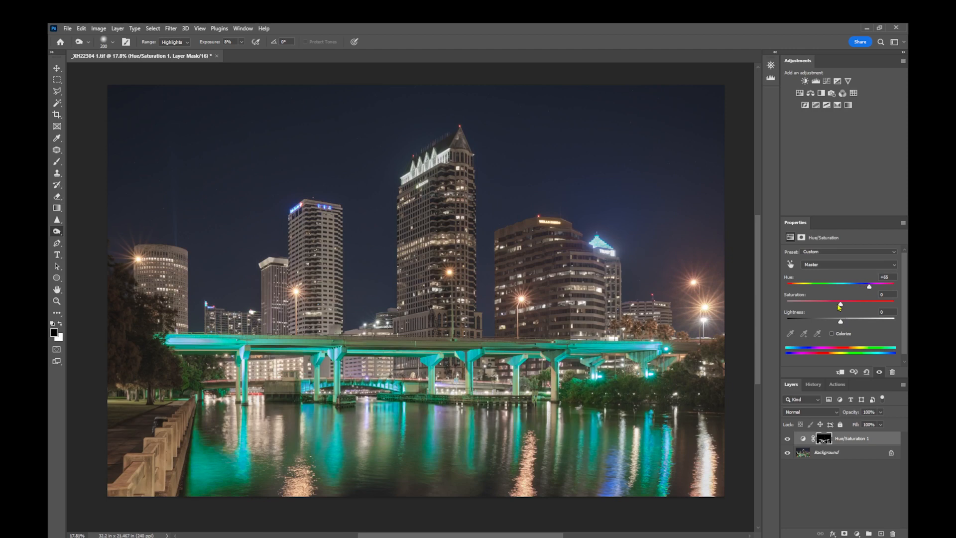
drag(840, 304, 844, 324)
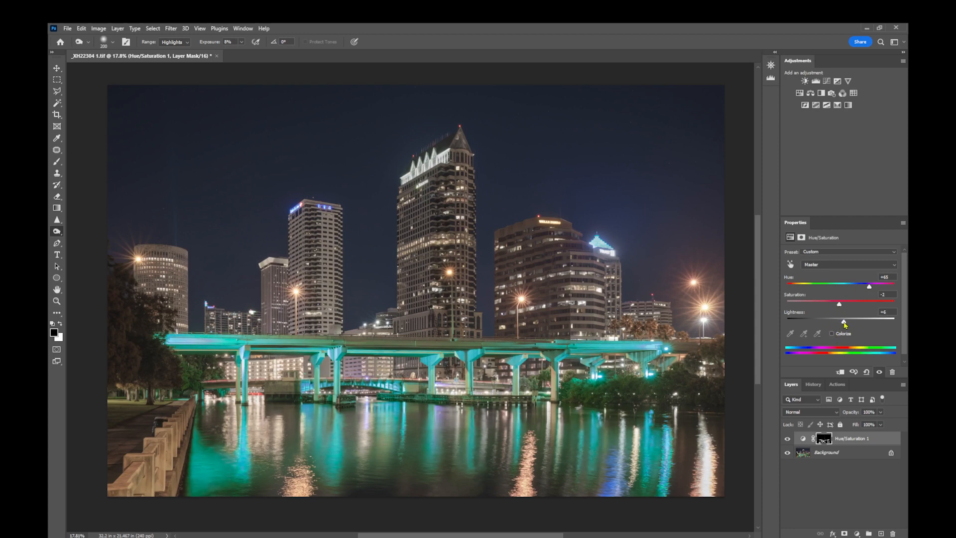
Step: Colorize the bridge lights and reflections with Hue 177, Saturation 39 and Lightness -7
drag(869, 287, 852, 335)
click(831, 334)
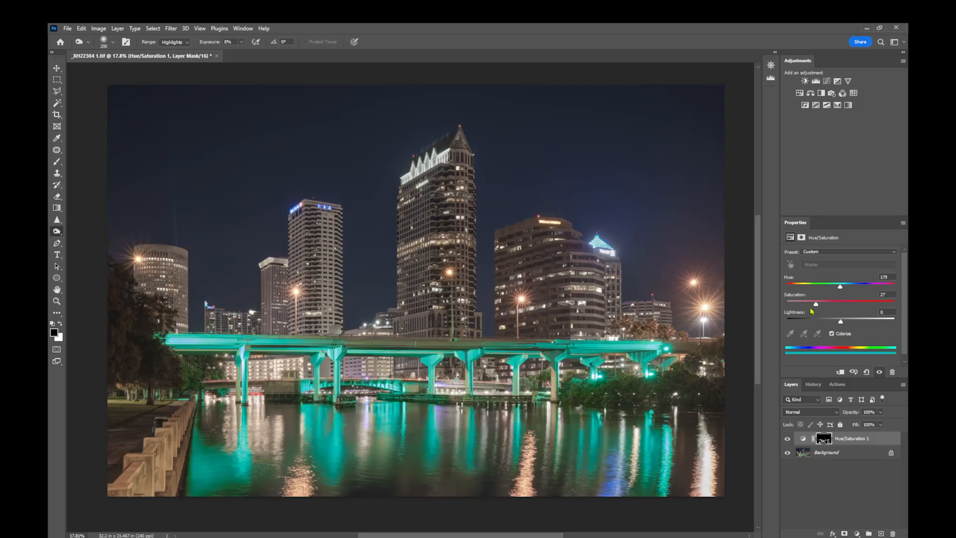
drag(816, 304, 835, 325)
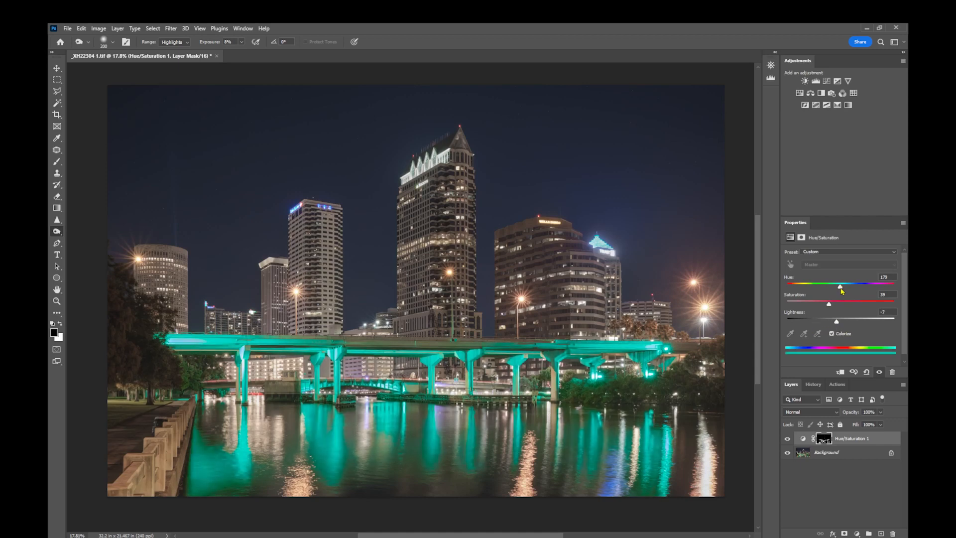
mouse_move(841, 291)
mouse_down()
mouse_move(852, 289)
mouse_move(828, 300)
mouse_move(841, 299)
mouse_up()
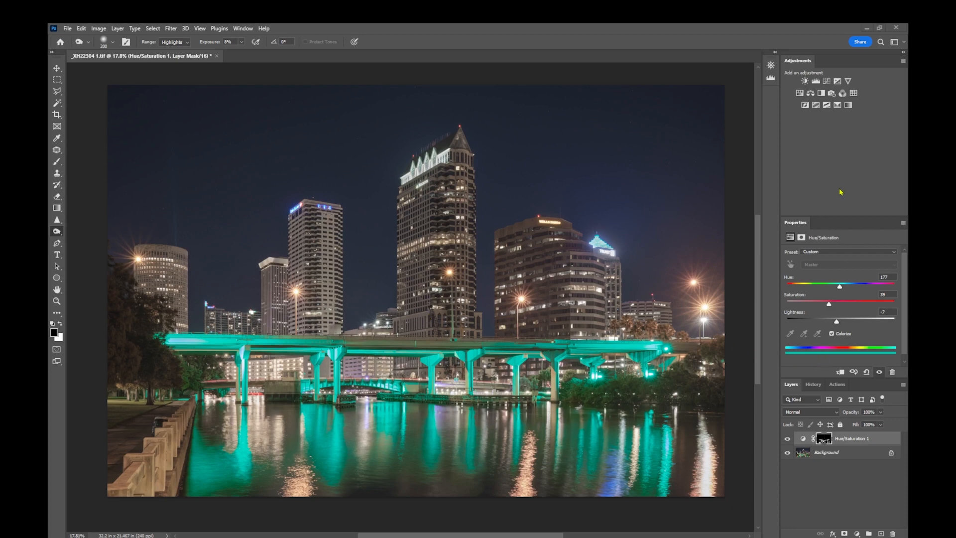
Step: Add a Color Lookup adjustment using the Fuji REALA 500D Kodak 2393 LUT and lower its opacity to about 55%
click(854, 95)
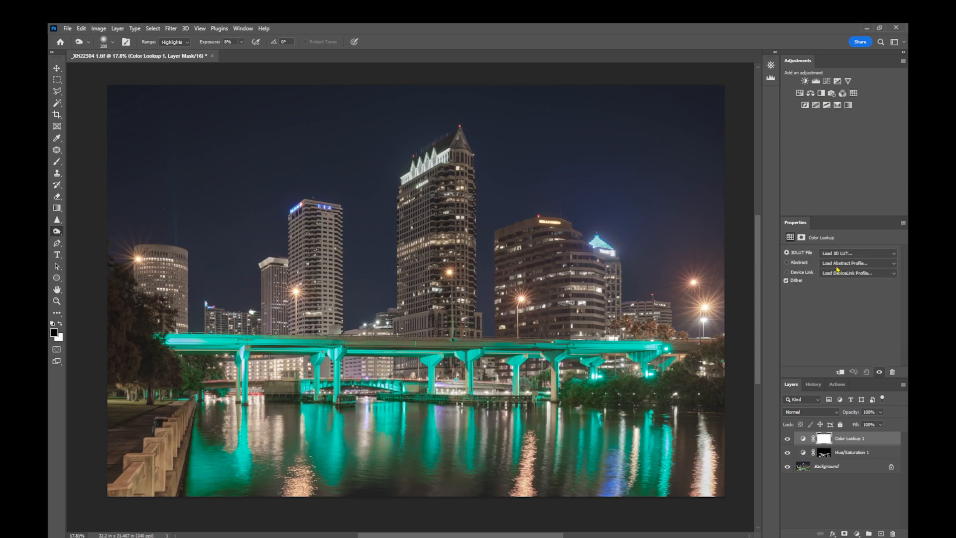
click(893, 254)
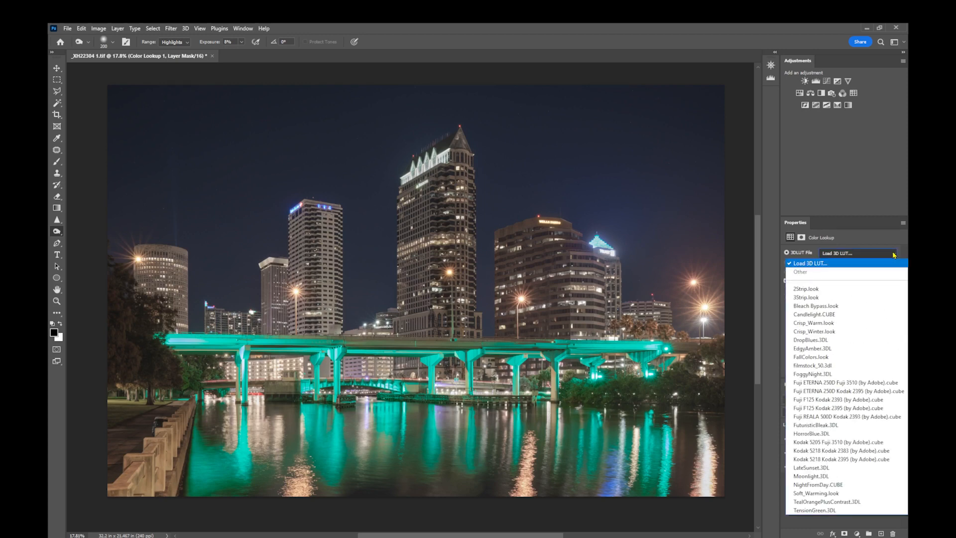
click(848, 417)
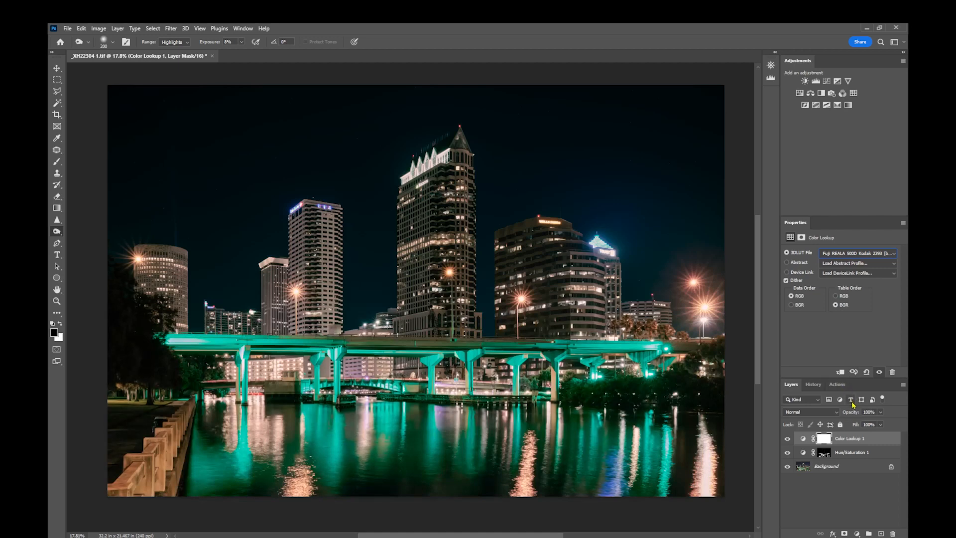
drag(853, 413, 807, 423)
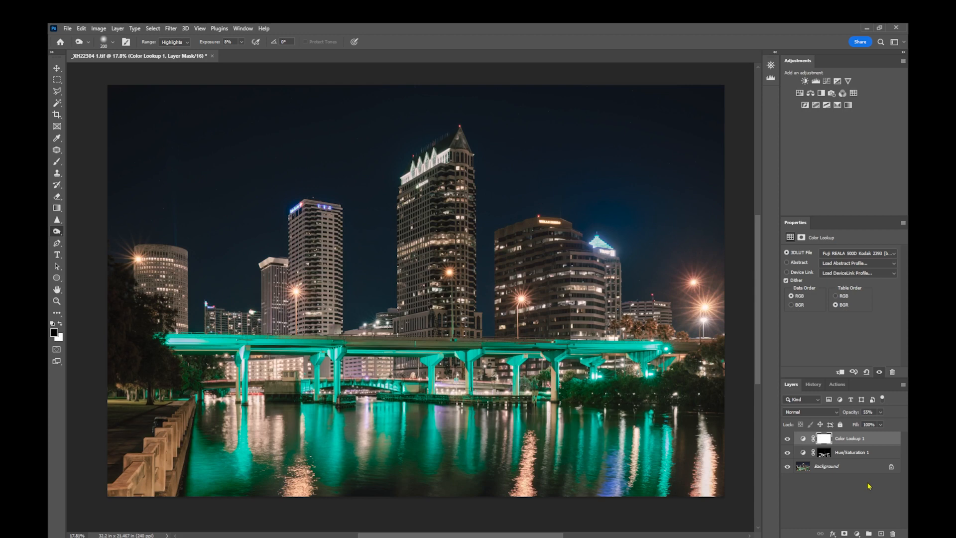
Step: Add a Color Balance adjustment with Yellow-Blue at -11 for both the midtones and the highlights
click(809, 94)
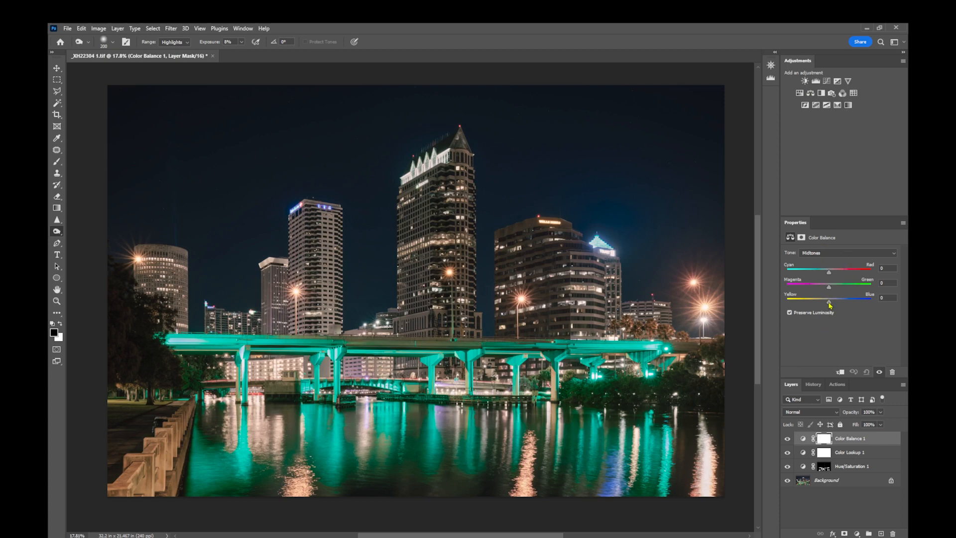
drag(829, 304, 824, 305)
click(831, 253)
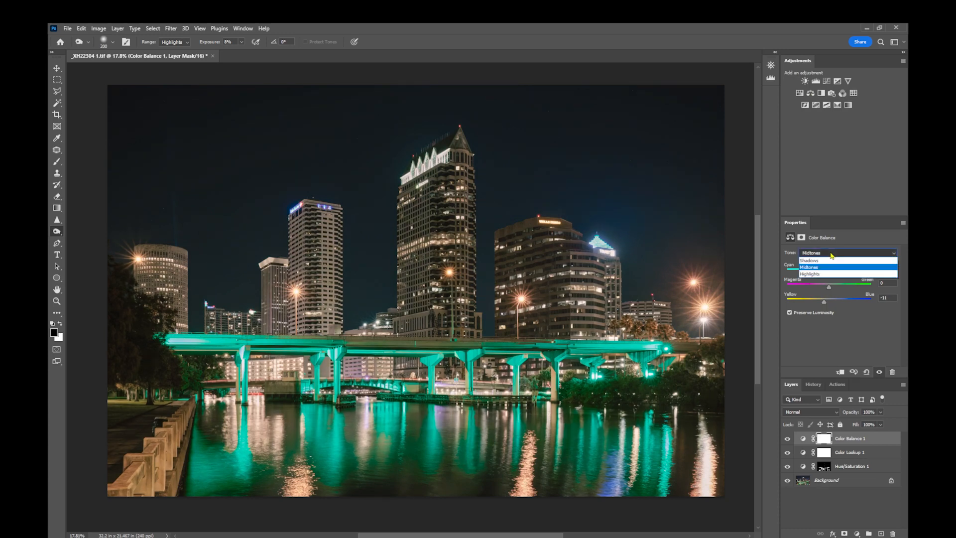
click(829, 273)
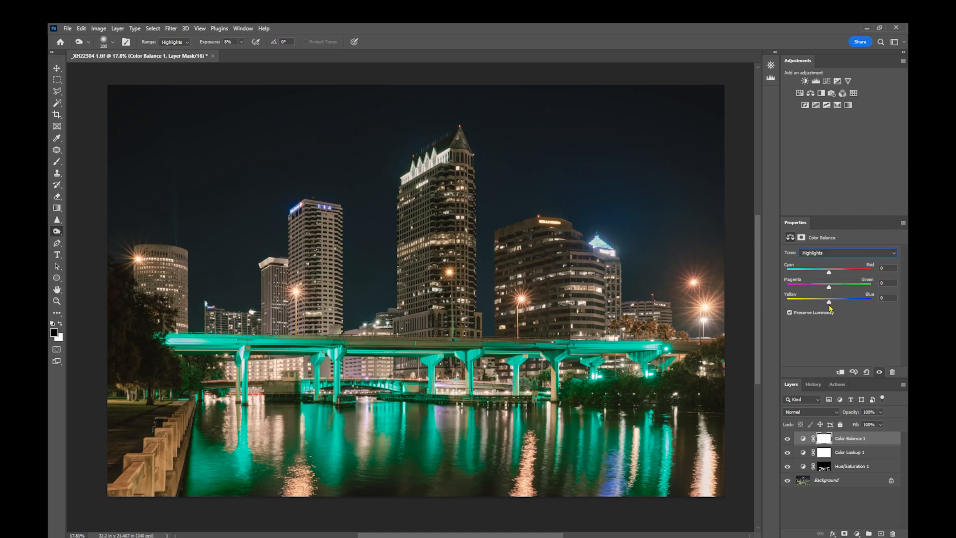
drag(830, 308, 825, 306)
Step: Shift the Color Balance shadows toward blue, setting Yellow-Blue to +4
click(843, 255)
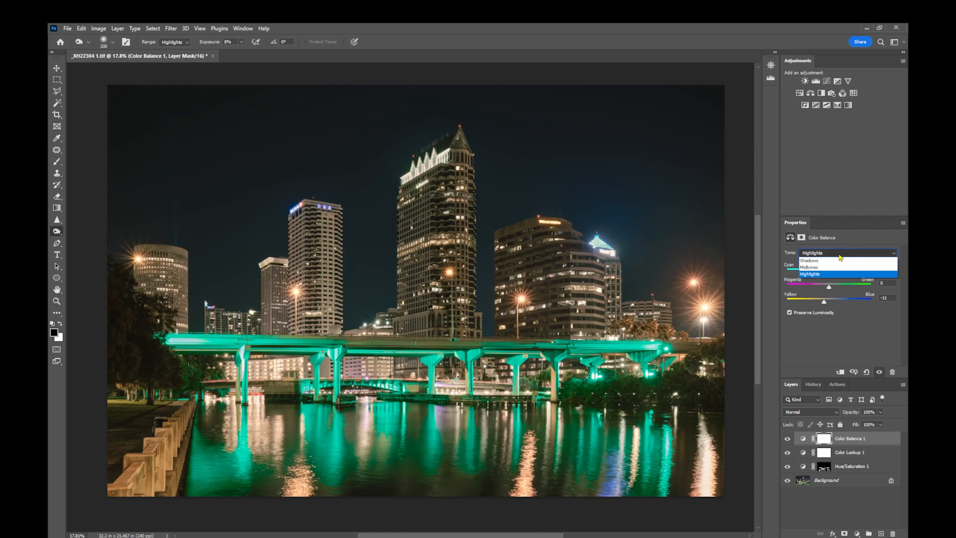
click(834, 262)
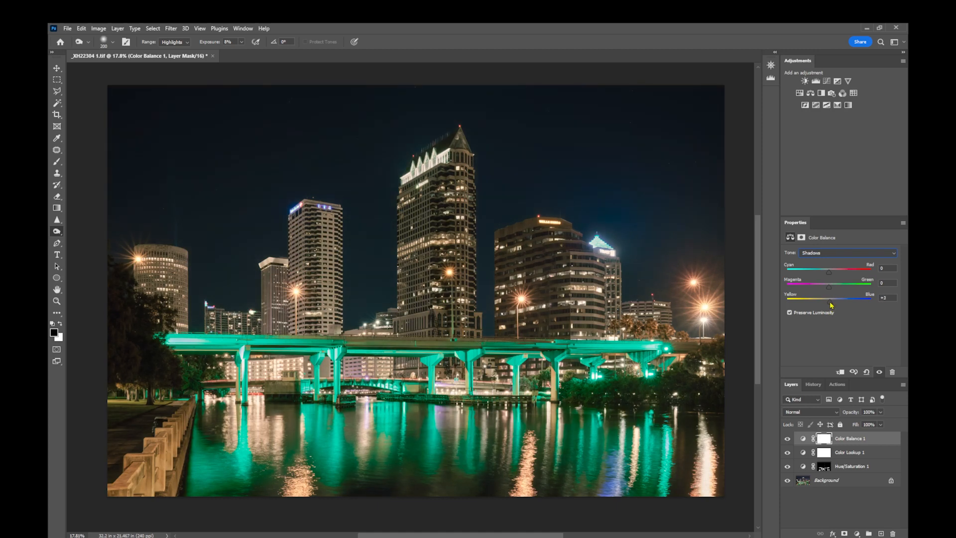
drag(830, 305, 831, 305)
Step: Hide the Color Balance and Color Lookup layers to compare the photo without them
drag(790, 442, 786, 460)
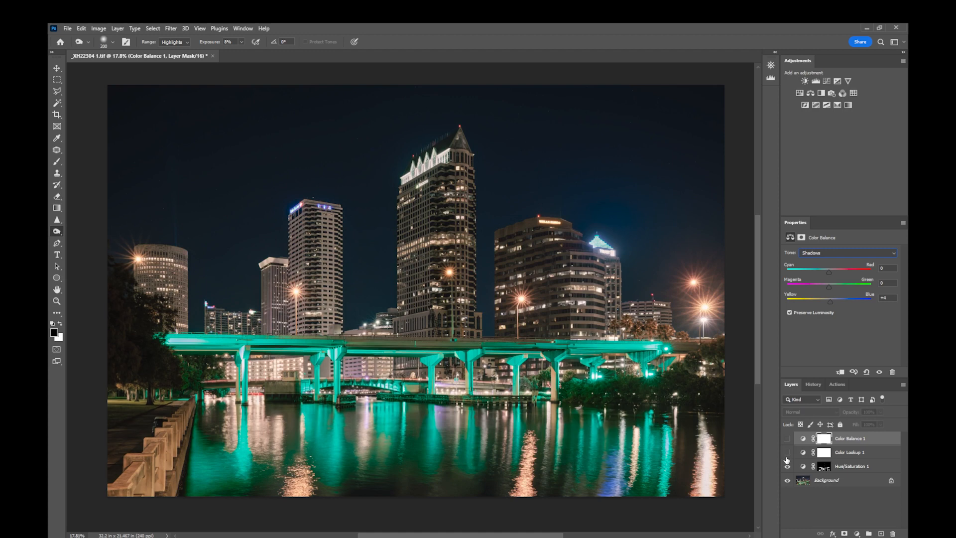
Step: Show the Color Lookup and Color Balance layers again
click(786, 453)
click(787, 443)
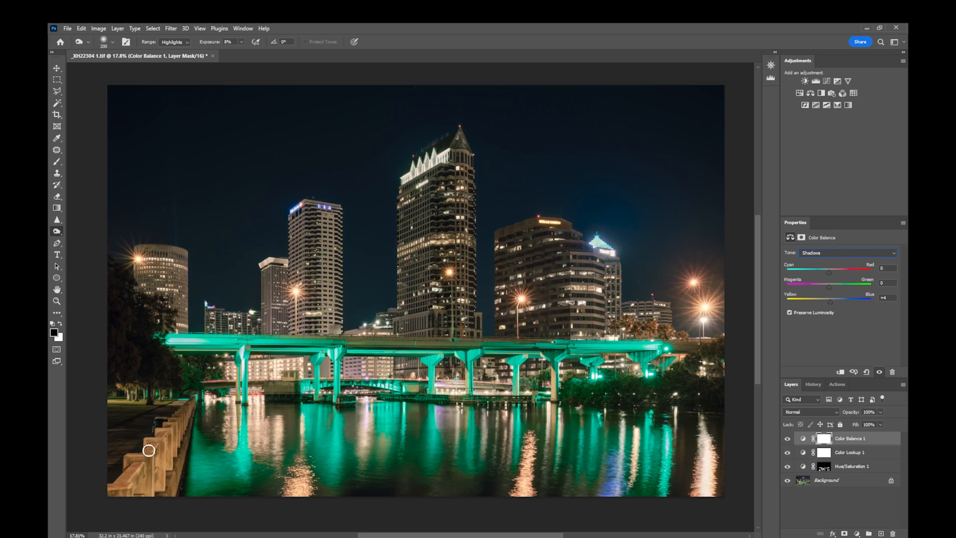
click(822, 445)
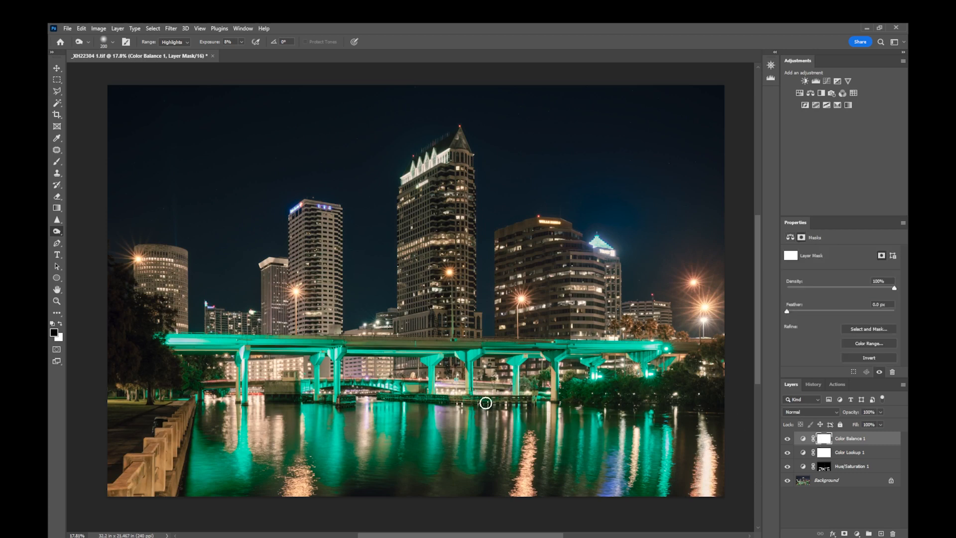
key(b)
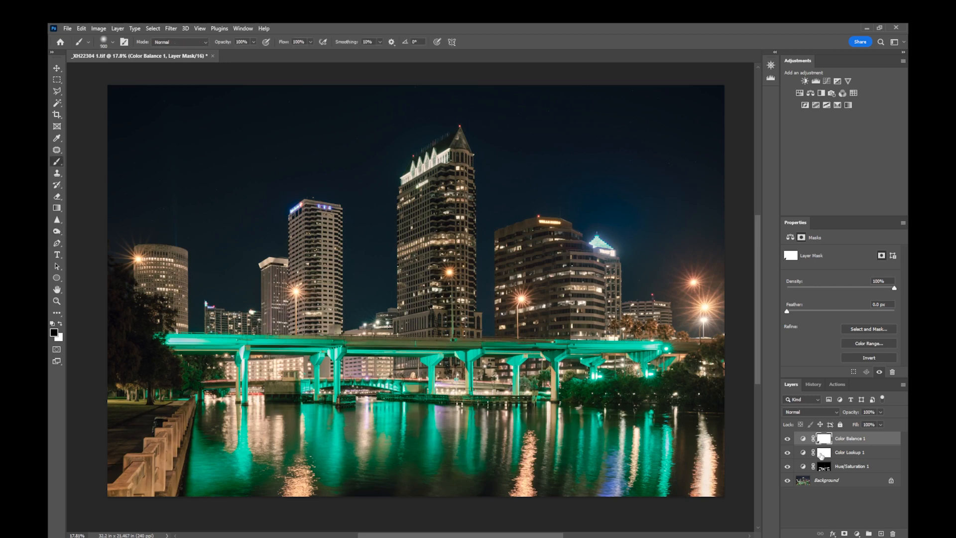
click(823, 452)
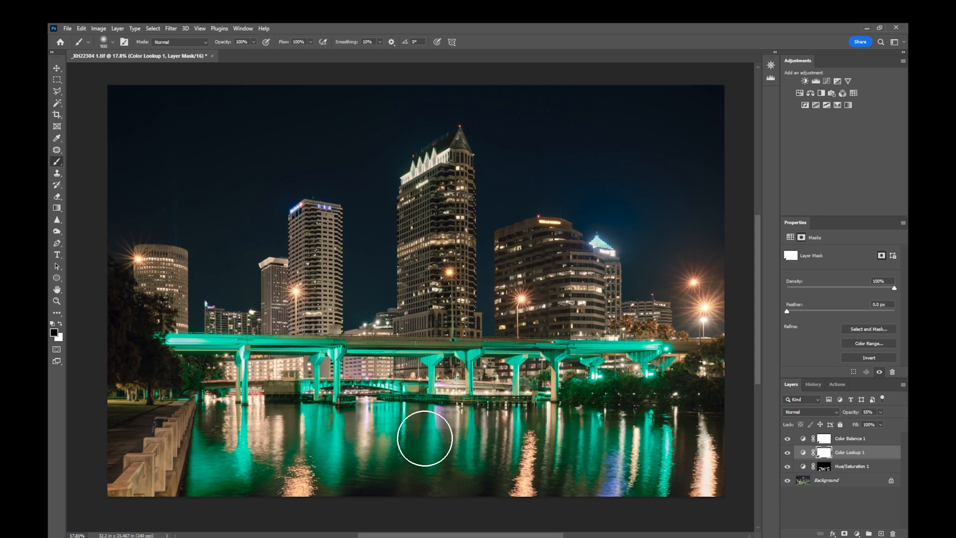
click(856, 439)
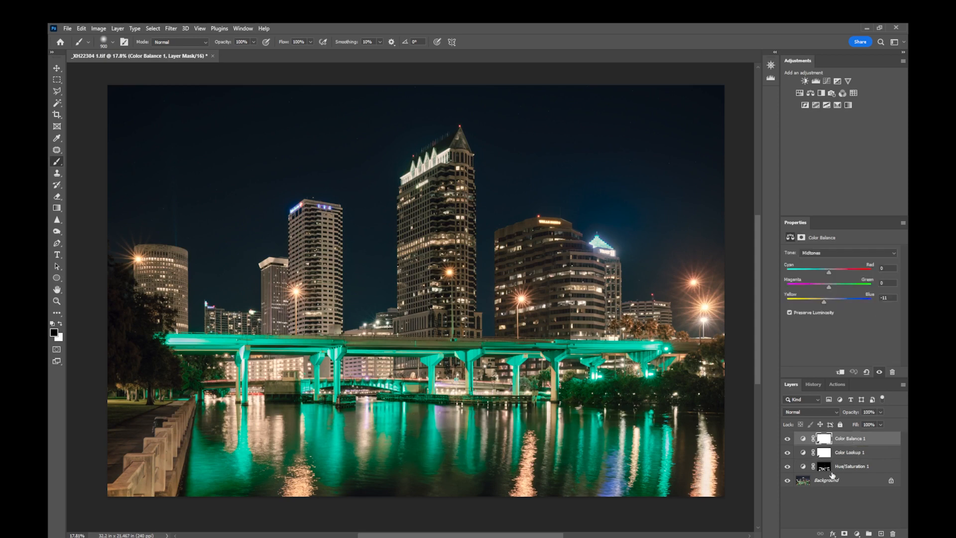
Step: Set the hue of the bridge's Hue/Saturation adjustment to 189, then reselect the Color Balance layer
click(803, 466)
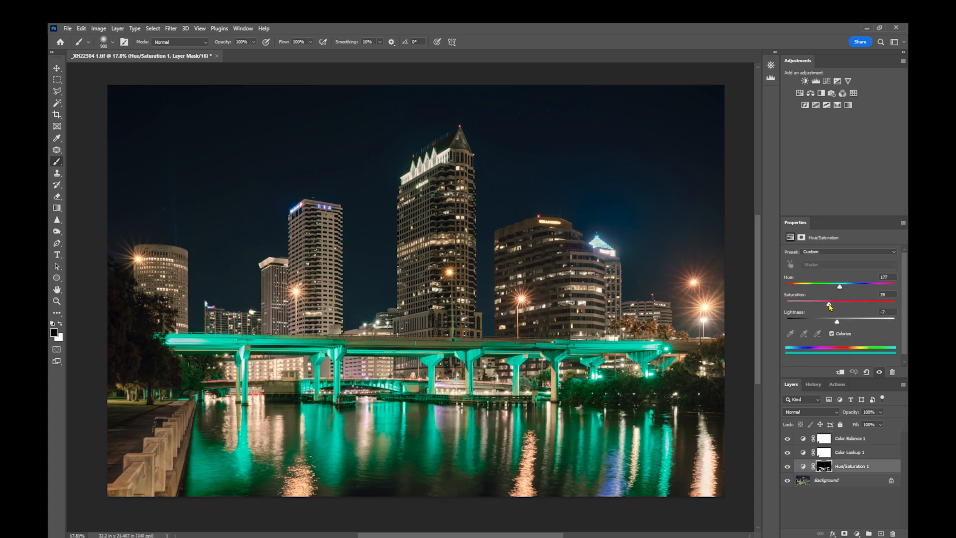
mouse_move(839, 287)
mouse_down()
mouse_move(829, 287)
mouse_move(843, 286)
mouse_up()
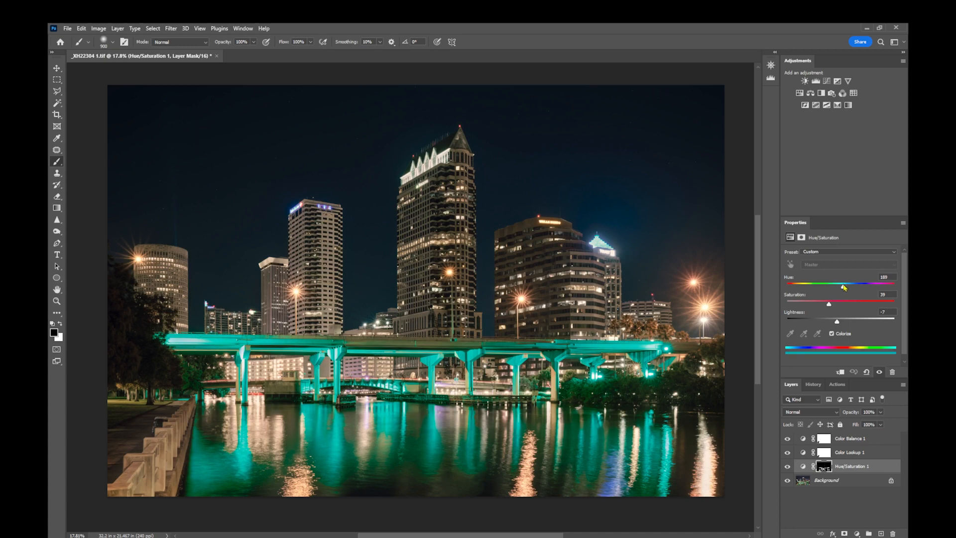
click(861, 439)
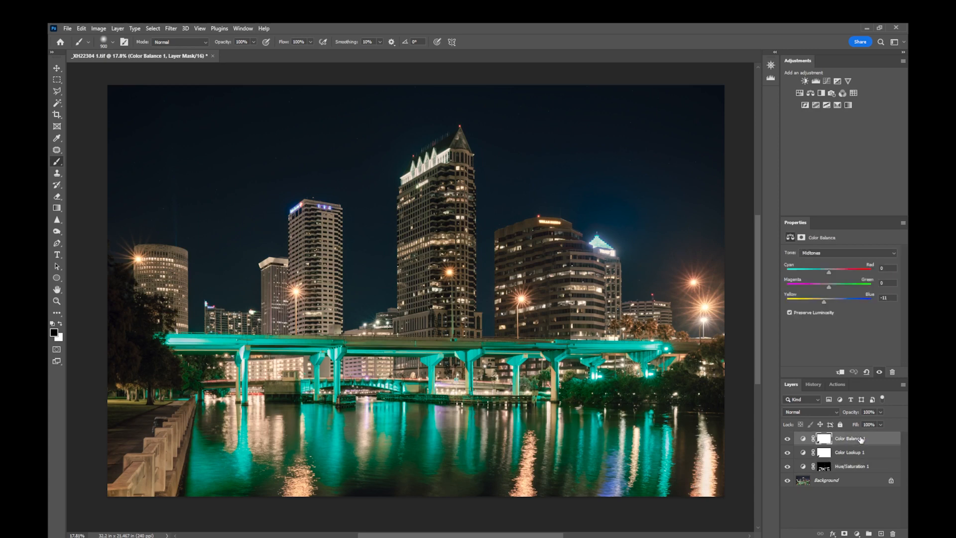
Step: Create a new document from the current history state and compare it with the original file
click(815, 386)
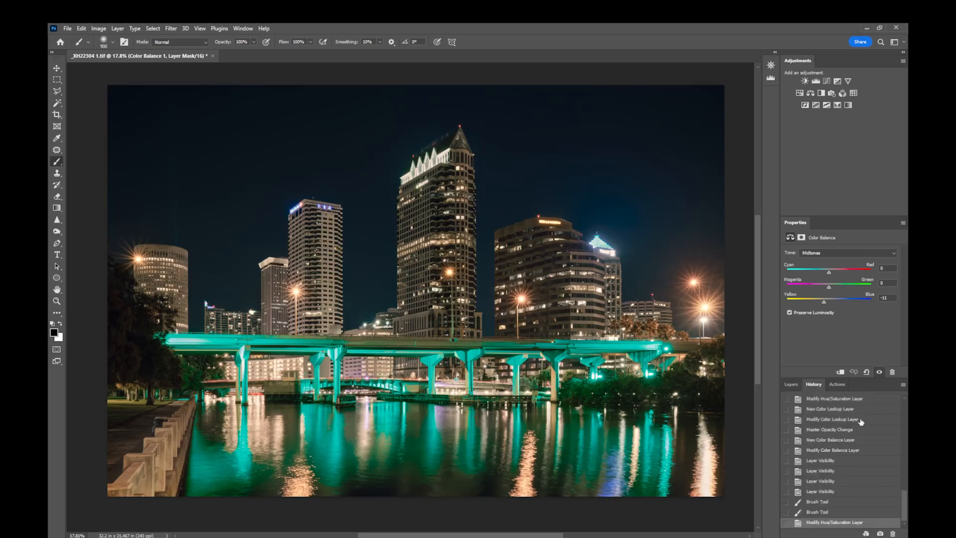
click(867, 535)
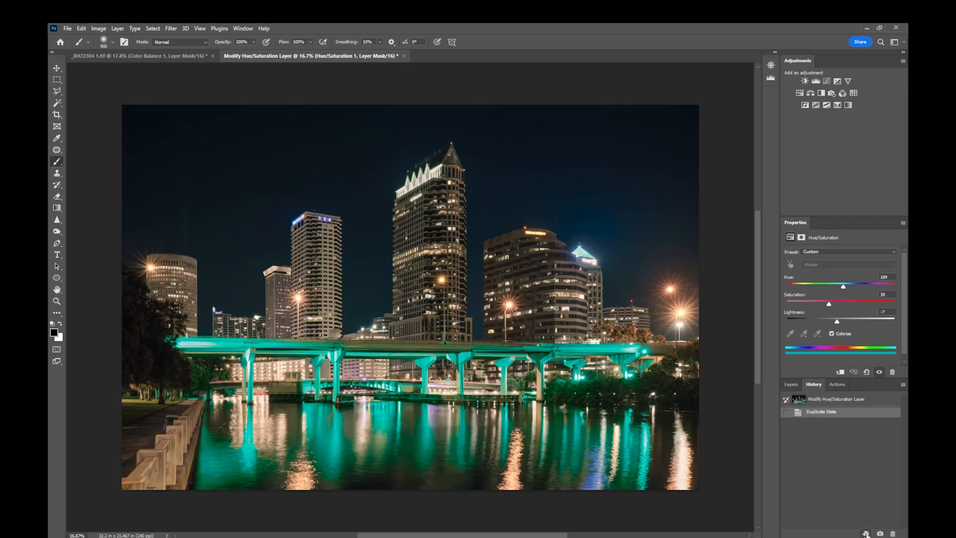
click(791, 384)
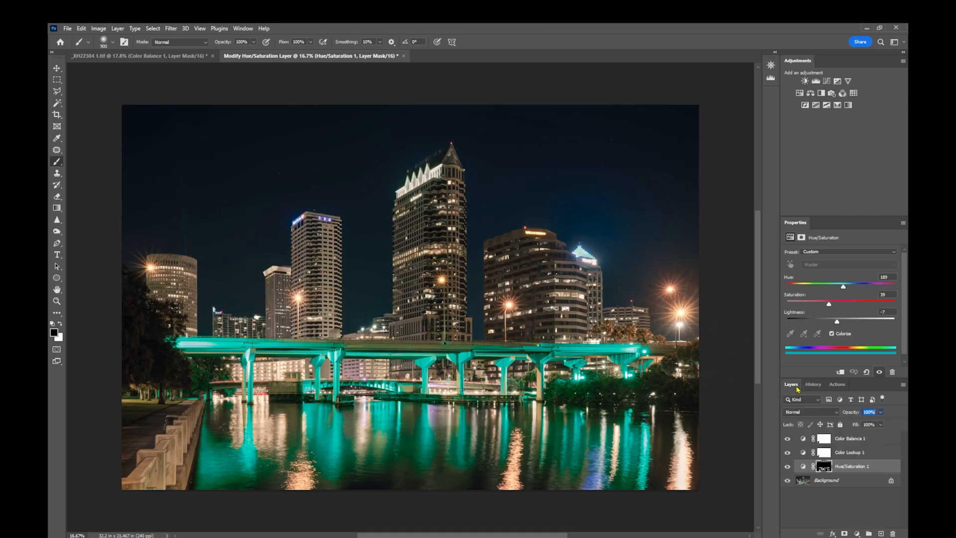
click(131, 56)
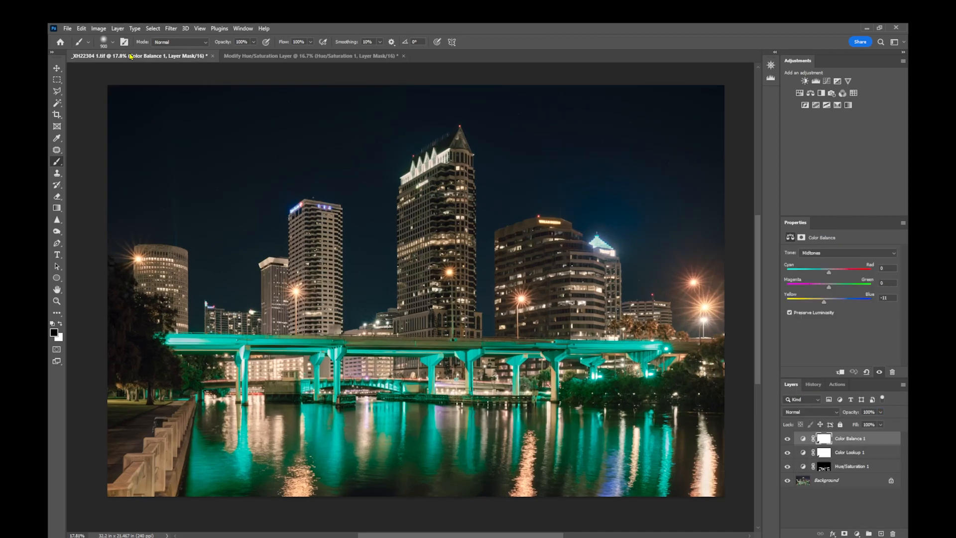
click(297, 55)
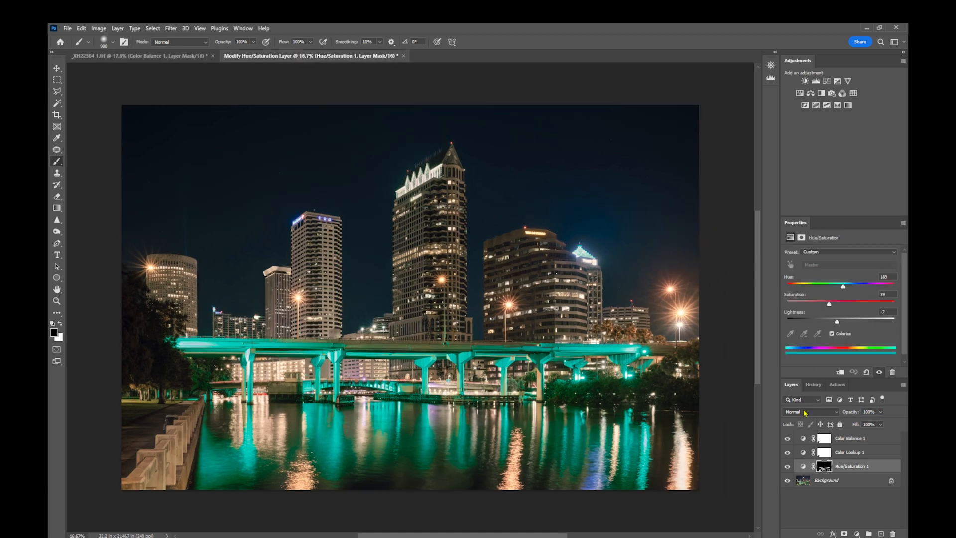
Step: Recolor the duplicate's bridge lights blue with a Hue/Saturation hue of 230, and create another document from that state
click(802, 467)
drag(844, 293, 855, 290)
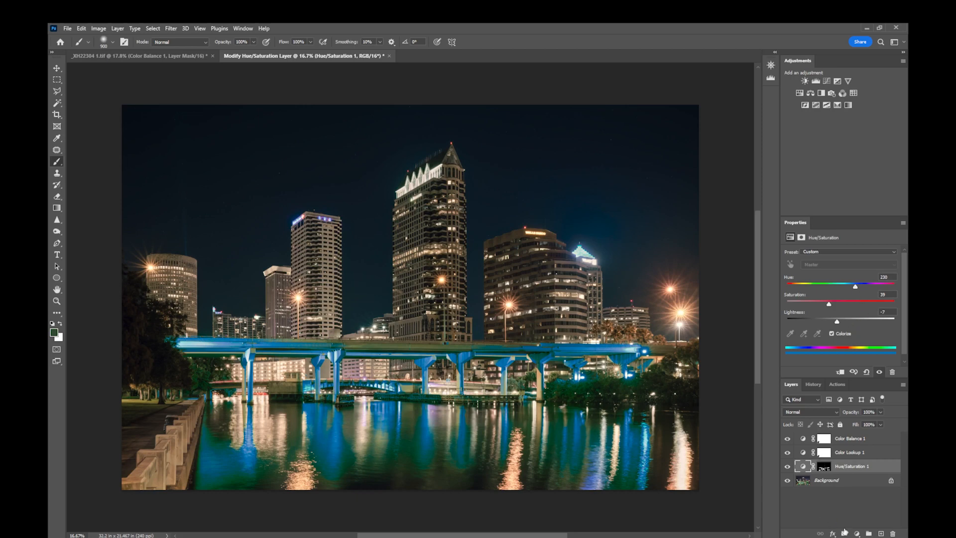
click(811, 385)
click(867, 533)
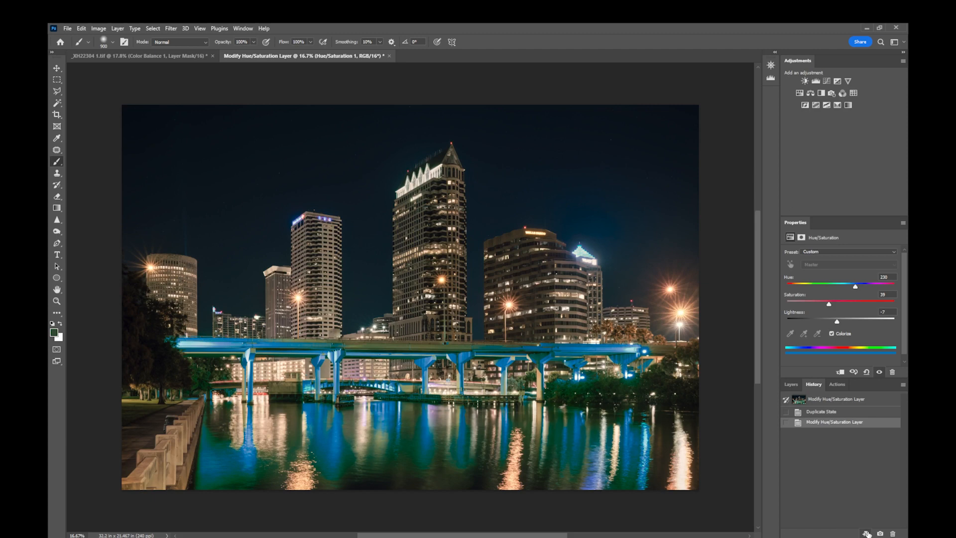
click(791, 385)
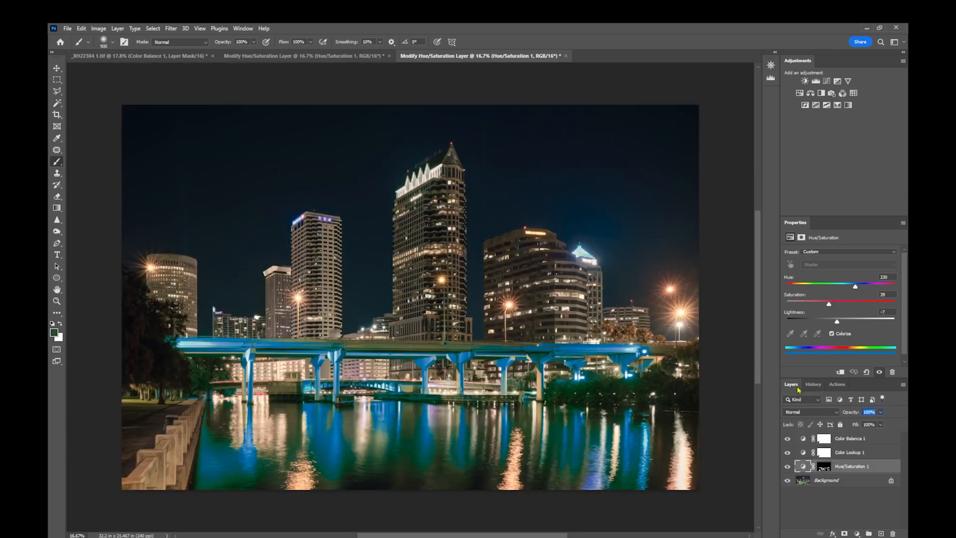
Step: Turn the newest copy's bridge lights green with hue 104 and saturation 29, and create another document from that state
drag(855, 288, 819, 295)
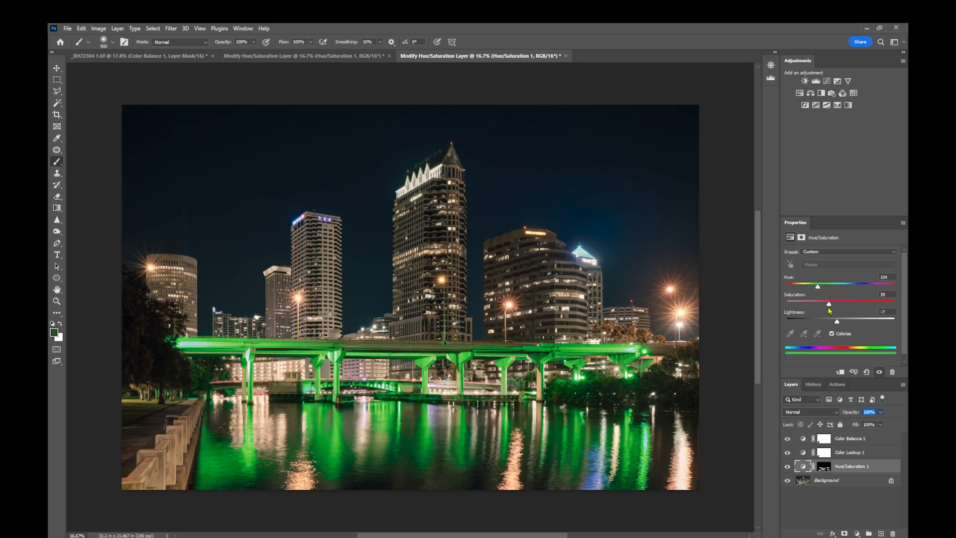
drag(828, 305, 819, 312)
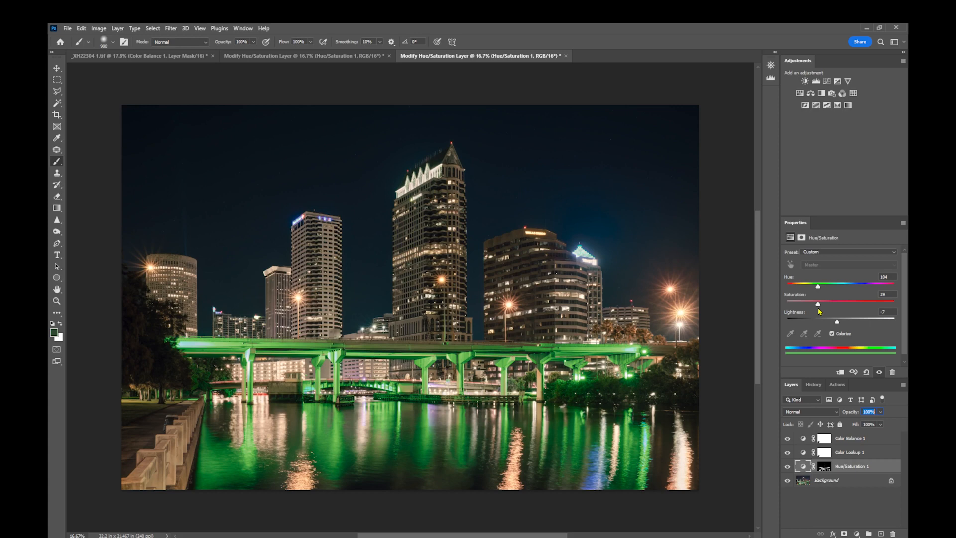
click(813, 385)
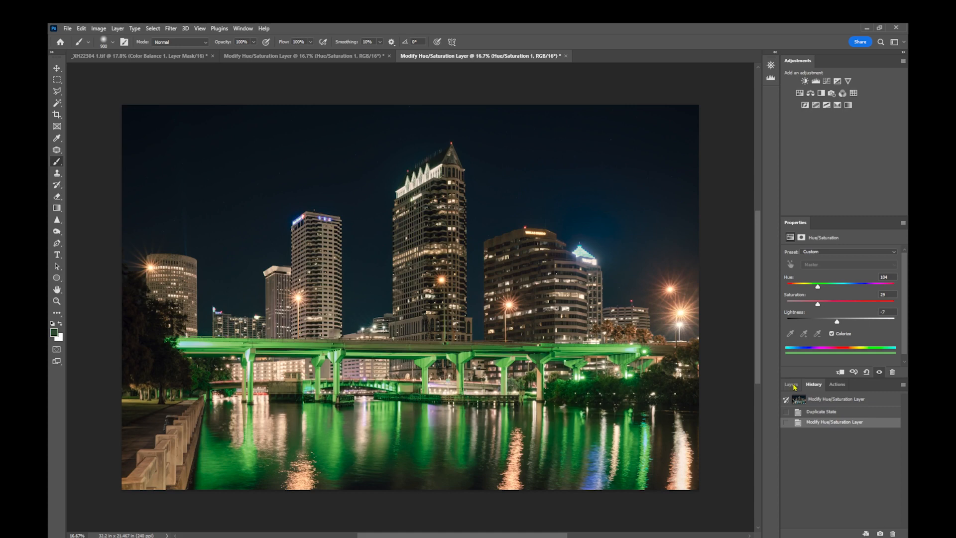
click(866, 533)
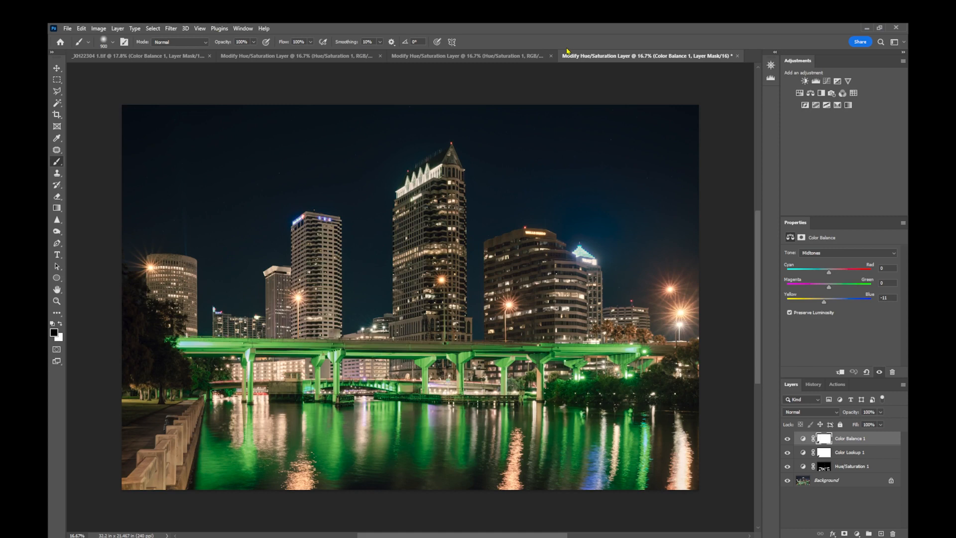
Step: Compare the two green-bridge copies and stamp the newest one's visible layers into a new layer on top
click(523, 55)
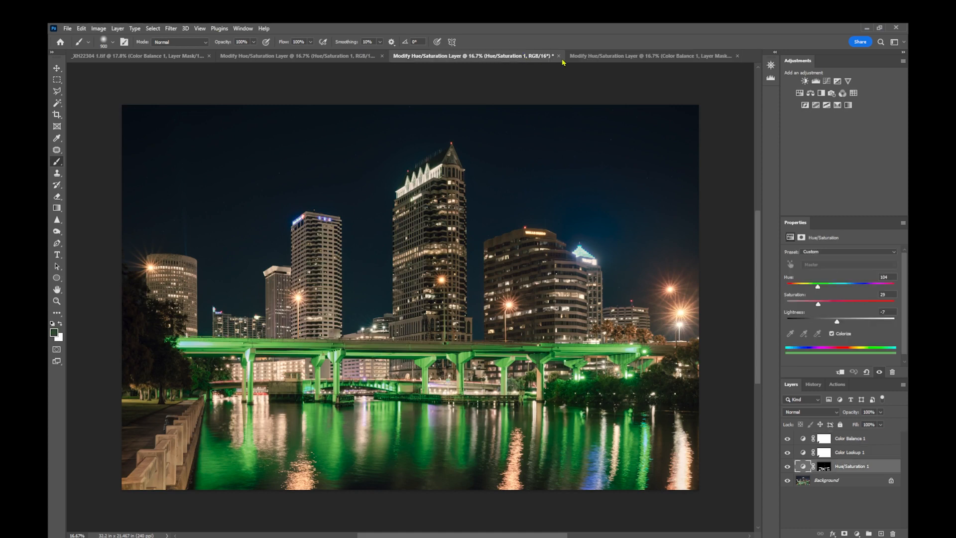
click(621, 56)
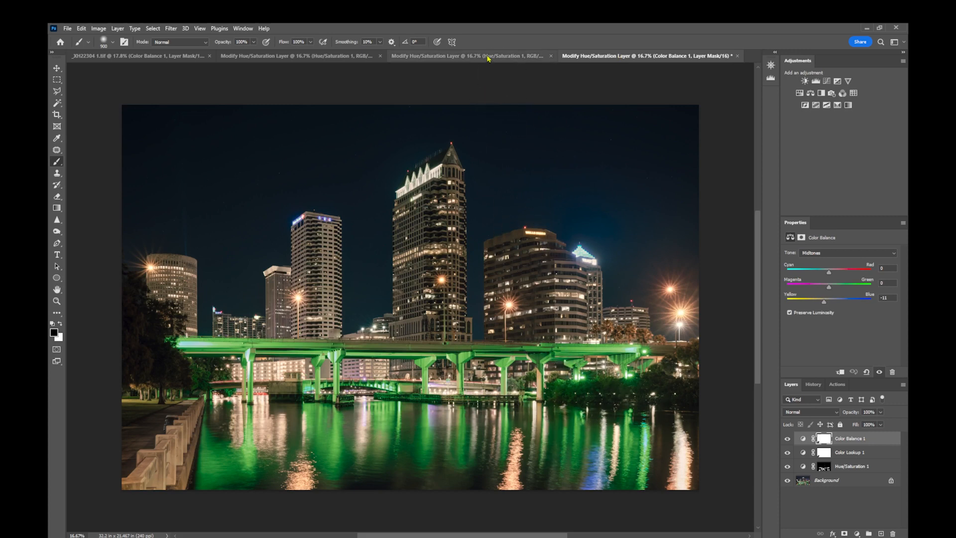
click(523, 56)
click(617, 56)
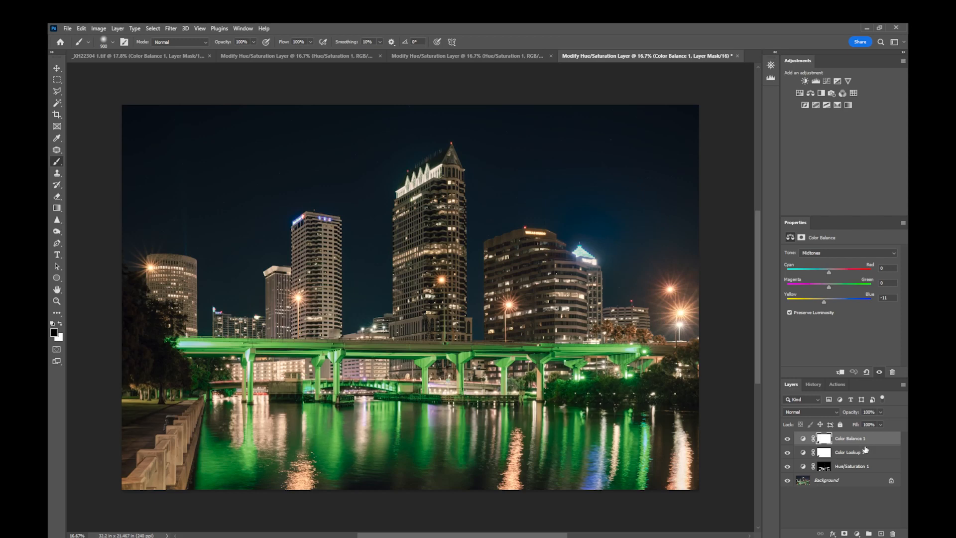
key(ctrl+alt+shift+e)
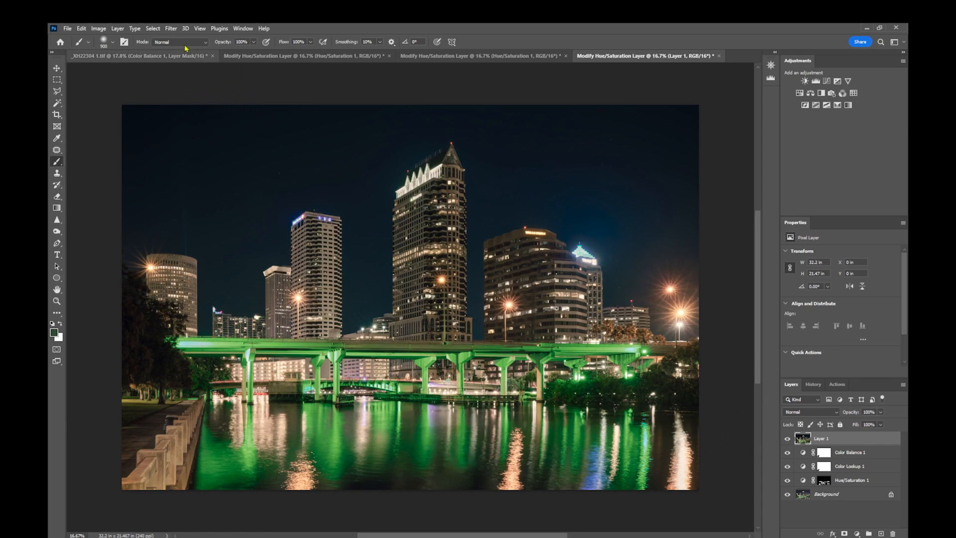
Step: Open the stamped layer in Silver Efex Pro 2 and apply the 023 Wet Rocks preset
click(172, 30)
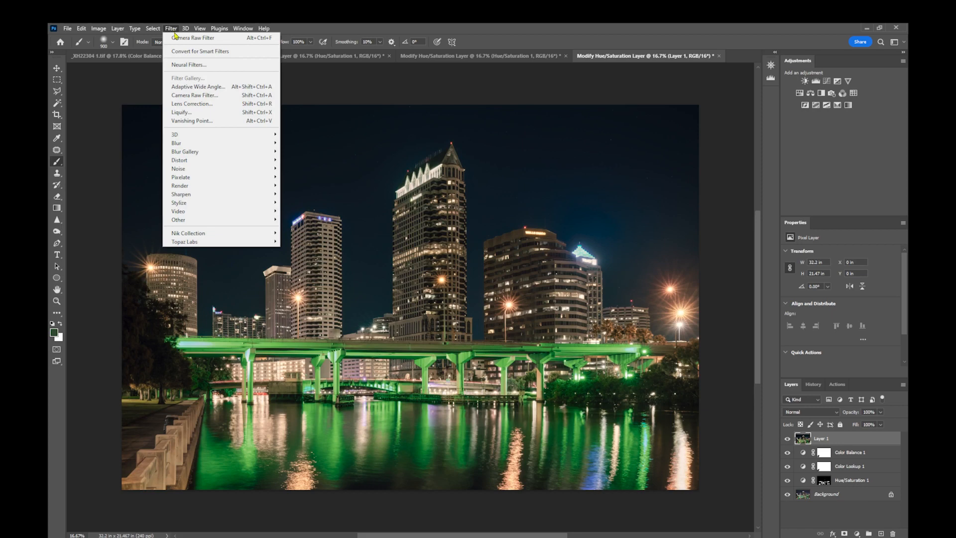
mouse_move(206, 233)
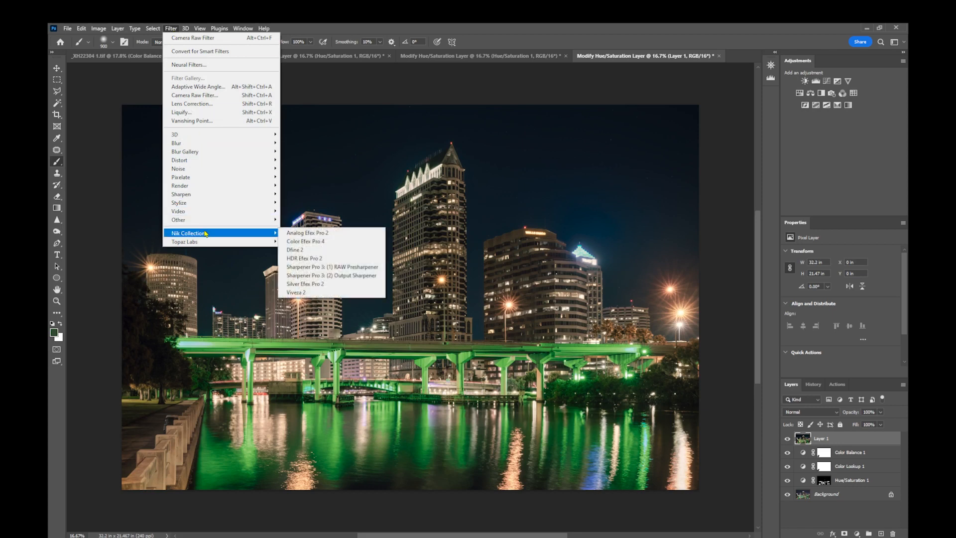
click(321, 284)
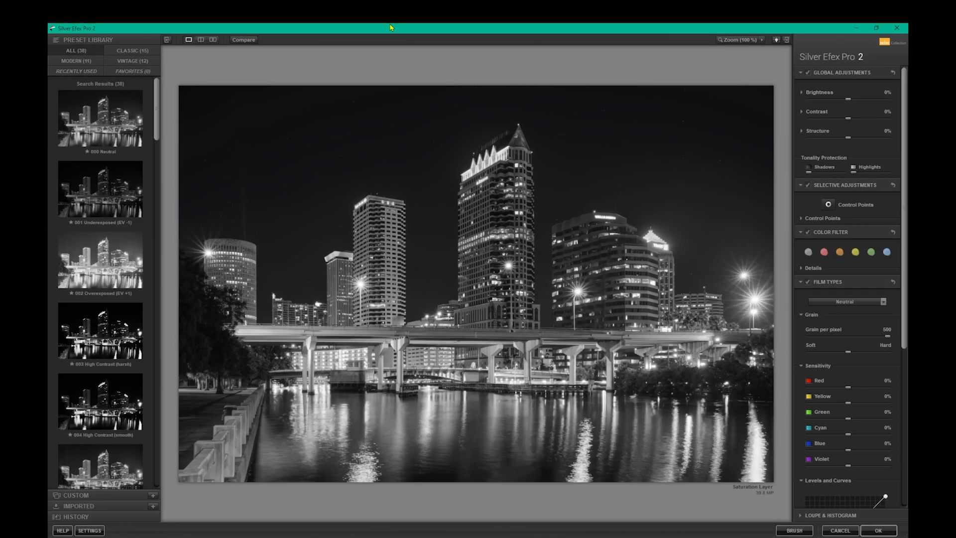
drag(156, 132, 153, 328)
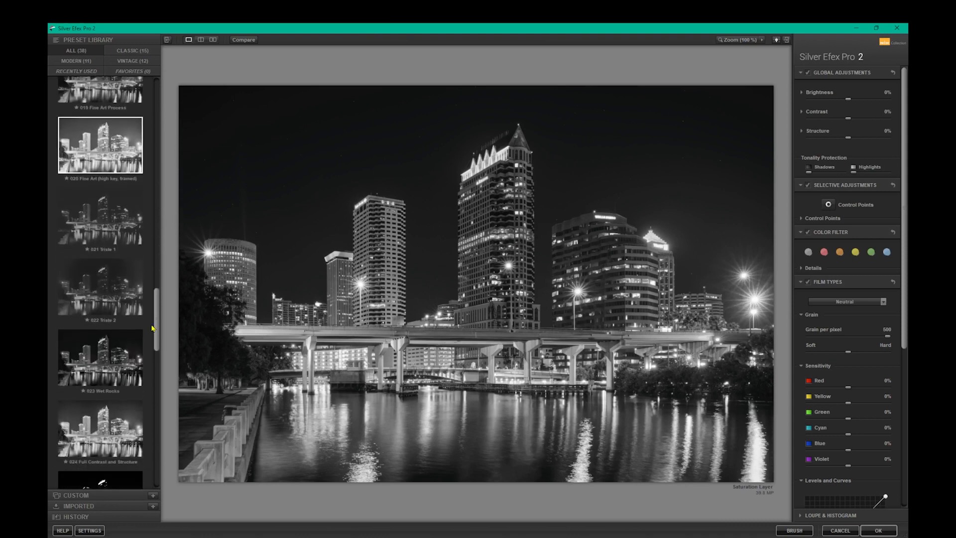
click(100, 370)
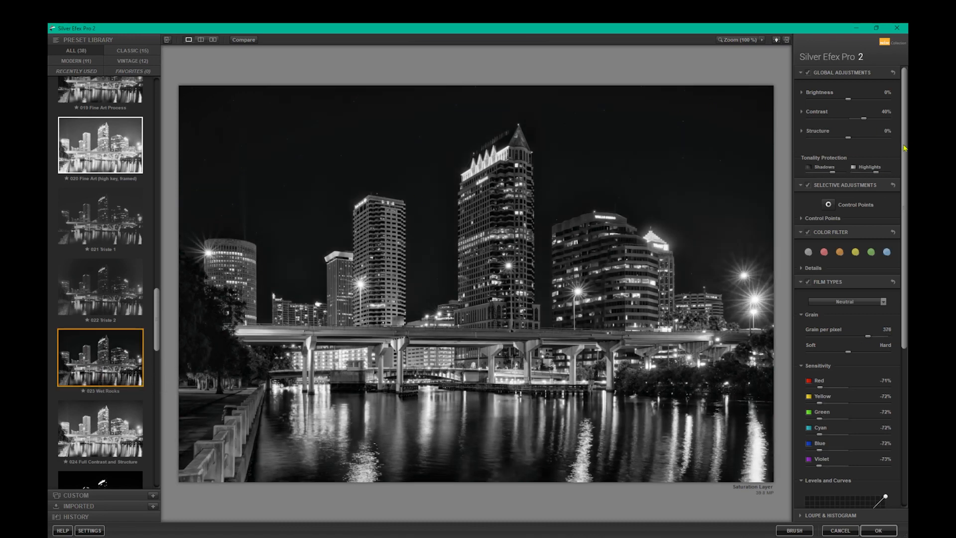
Step: Set the film grain of the black-and-white conversion to 500 grains per pixel
drag(905, 148, 907, 310)
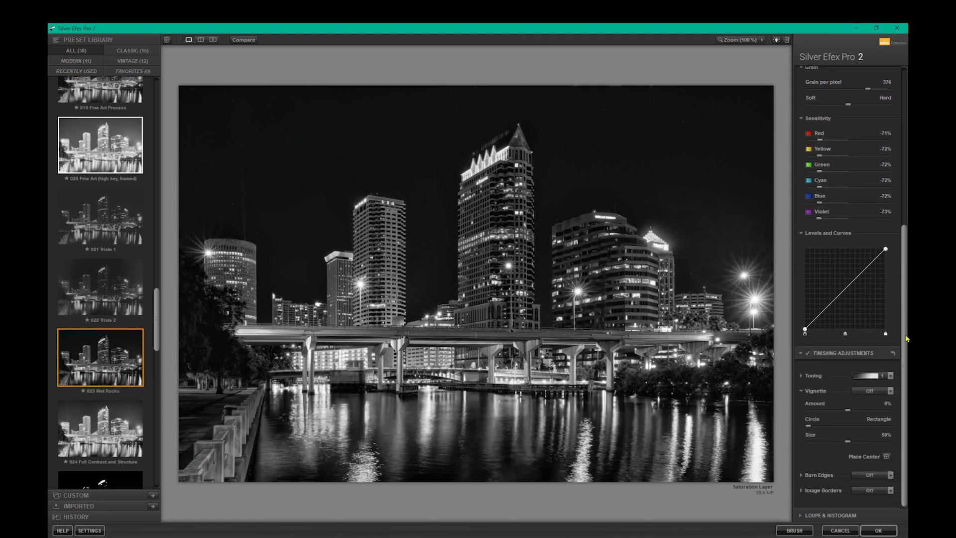
scroll(868, 224, up, 3)
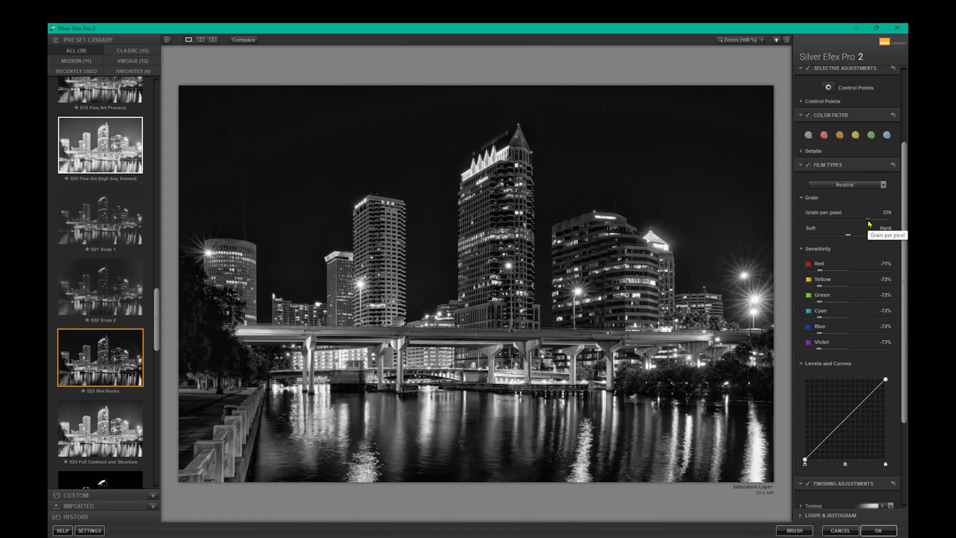
drag(869, 223, 896, 224)
Step: Shape a contrast curve with one shadow point and one raised highlight point, and apply the black-and-white conversion
drag(815, 454, 815, 457)
drag(871, 401, 863, 393)
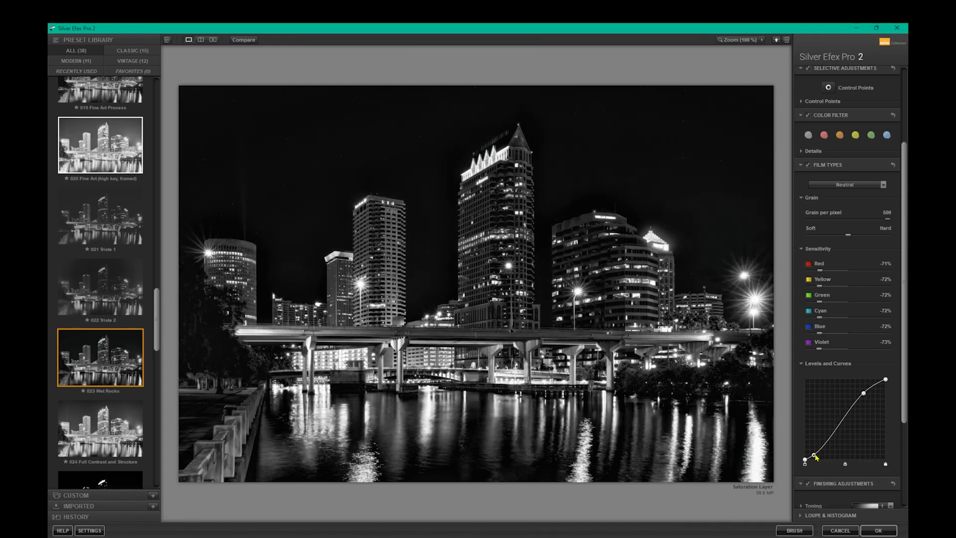
drag(813, 455, 812, 452)
drag(903, 364, 908, 285)
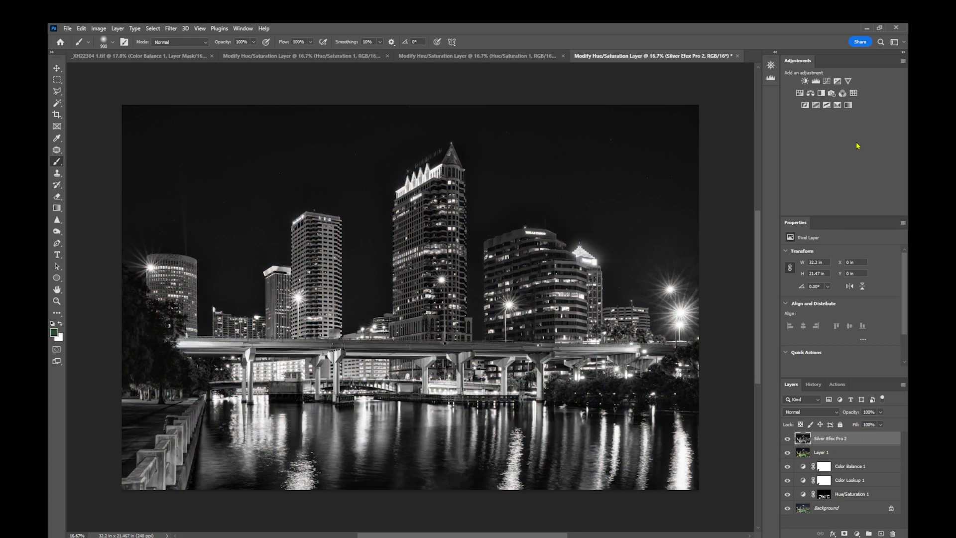
Step: Add a Selective Color adjustment above the black-and-white layer and set the black amount of its Neutrals to -23%
click(838, 105)
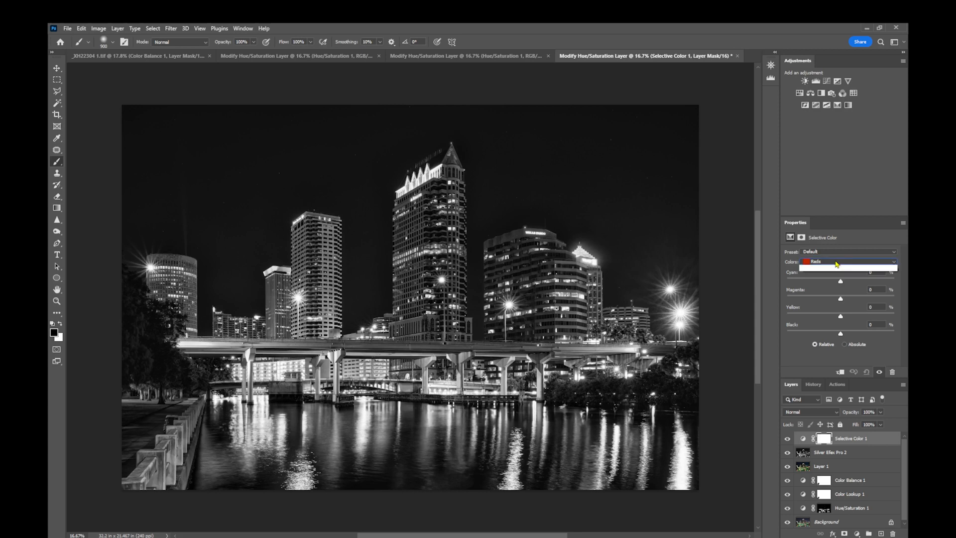
click(837, 263)
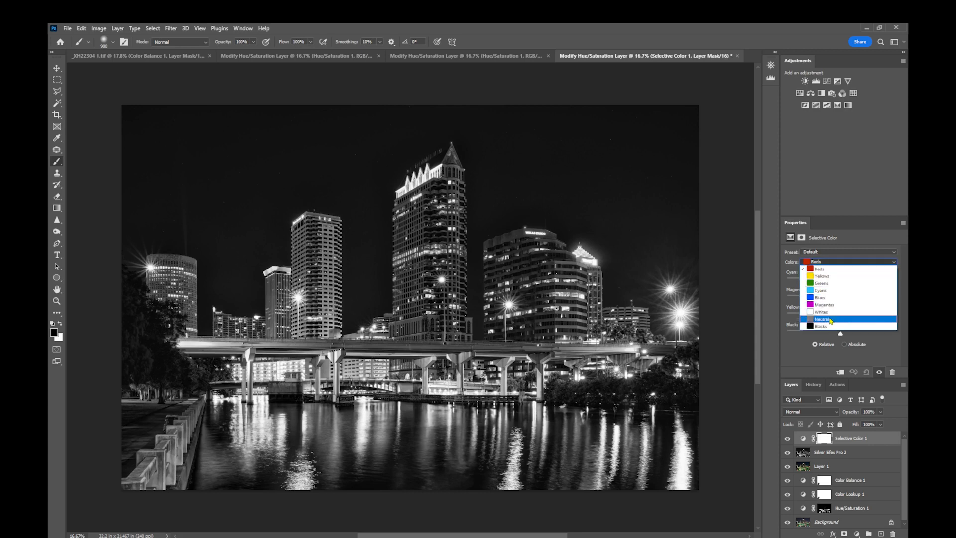
click(831, 319)
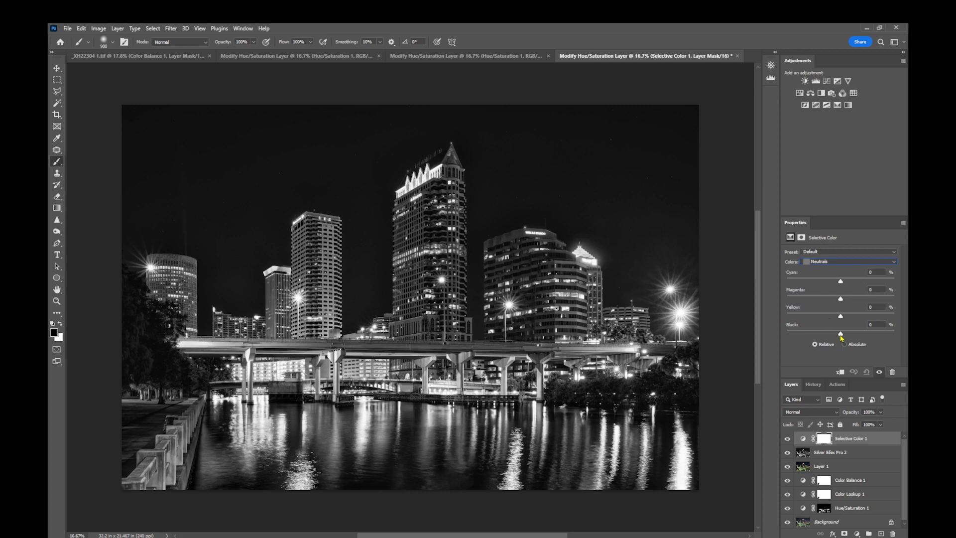
drag(841, 334, 829, 337)
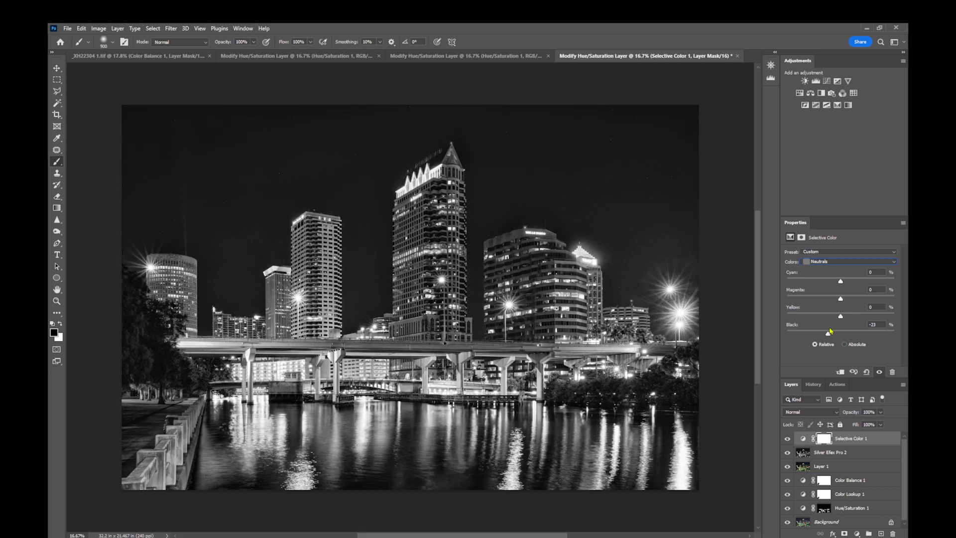
Step: Set the black amount of the Selective Color Blacks to +5% and compare the image with and without the adjustment
click(855, 262)
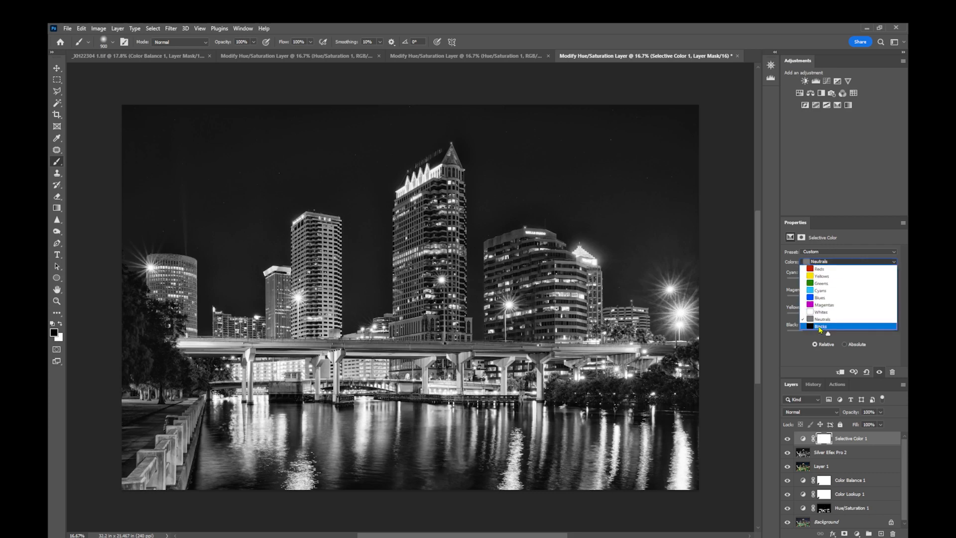
click(819, 326)
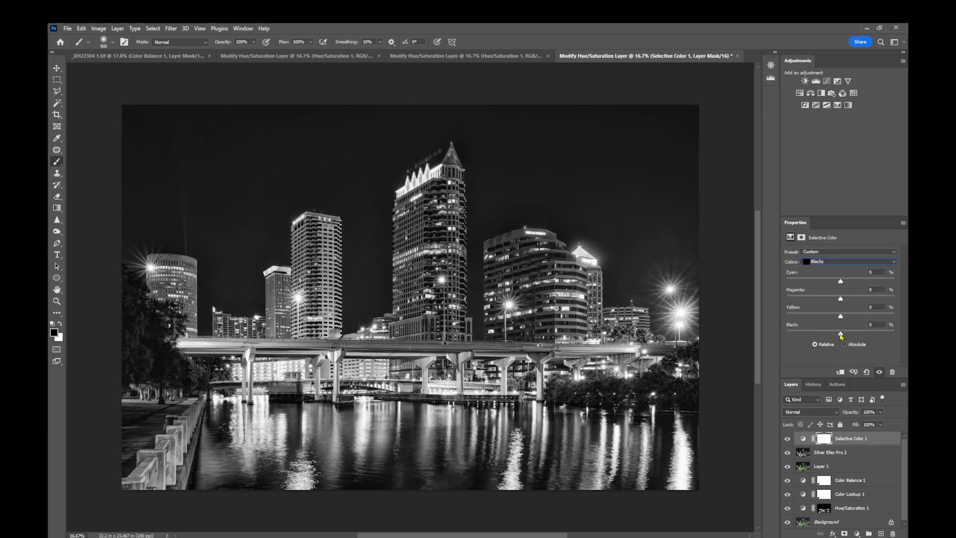
drag(840, 334, 843, 336)
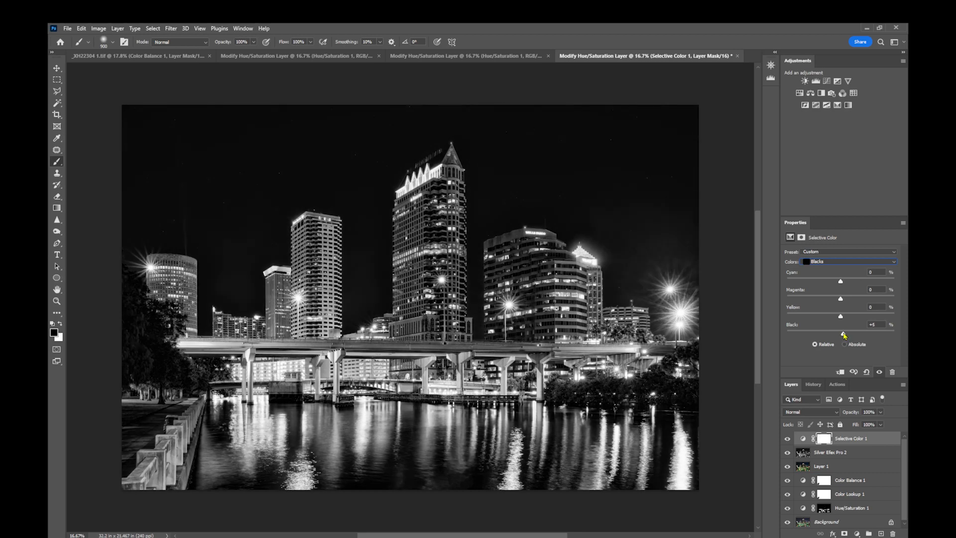
click(787, 440)
click(786, 440)
Step: Activate the Burn tool and stamp all visible layers into a new layer on top
key(o)
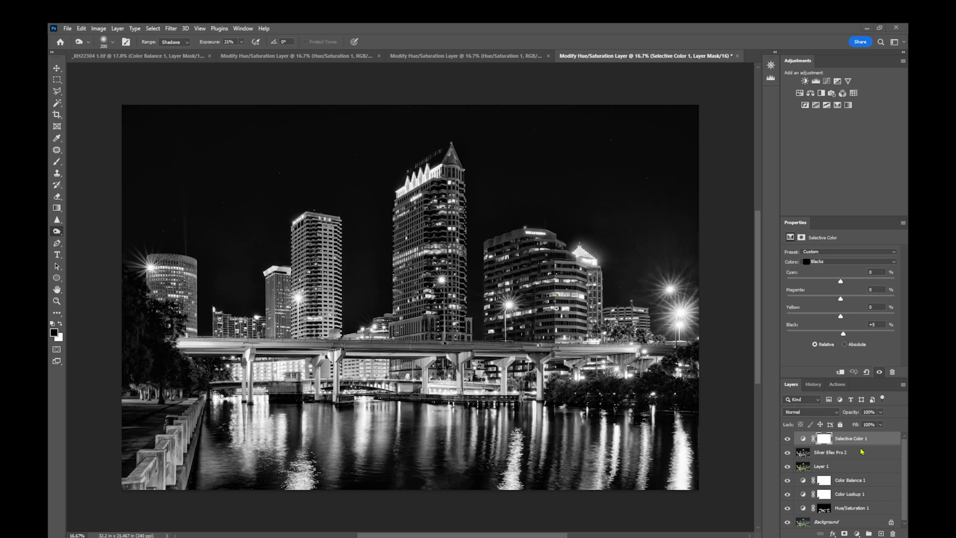
key(ctrl+shift+alt+e)
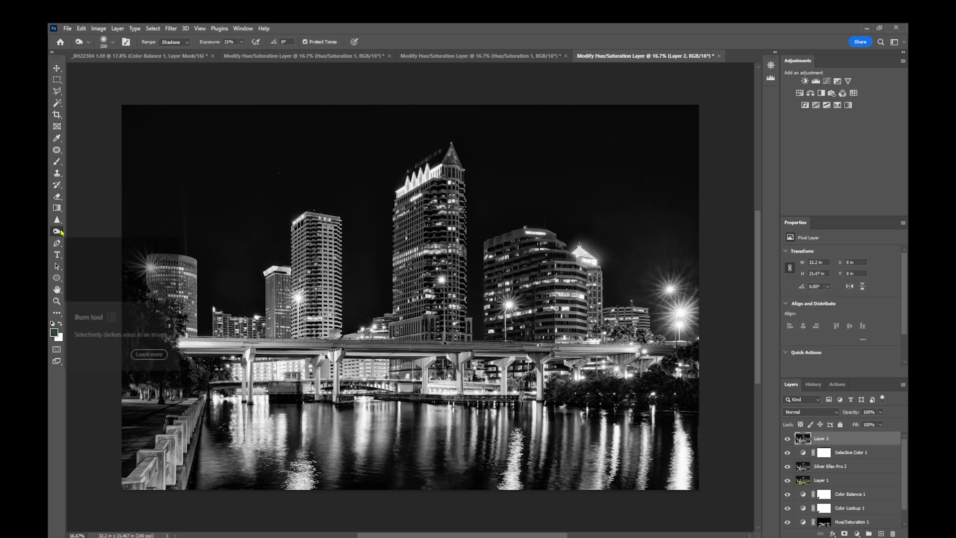